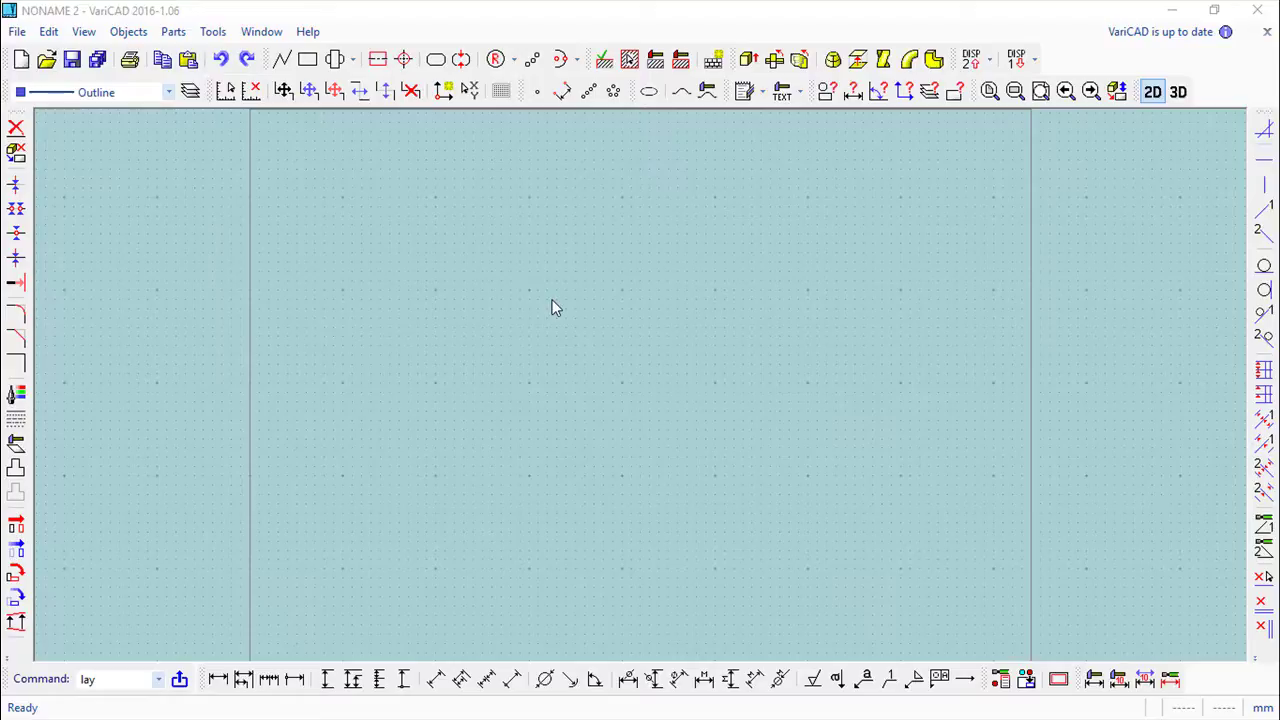
left_click(170, 93)
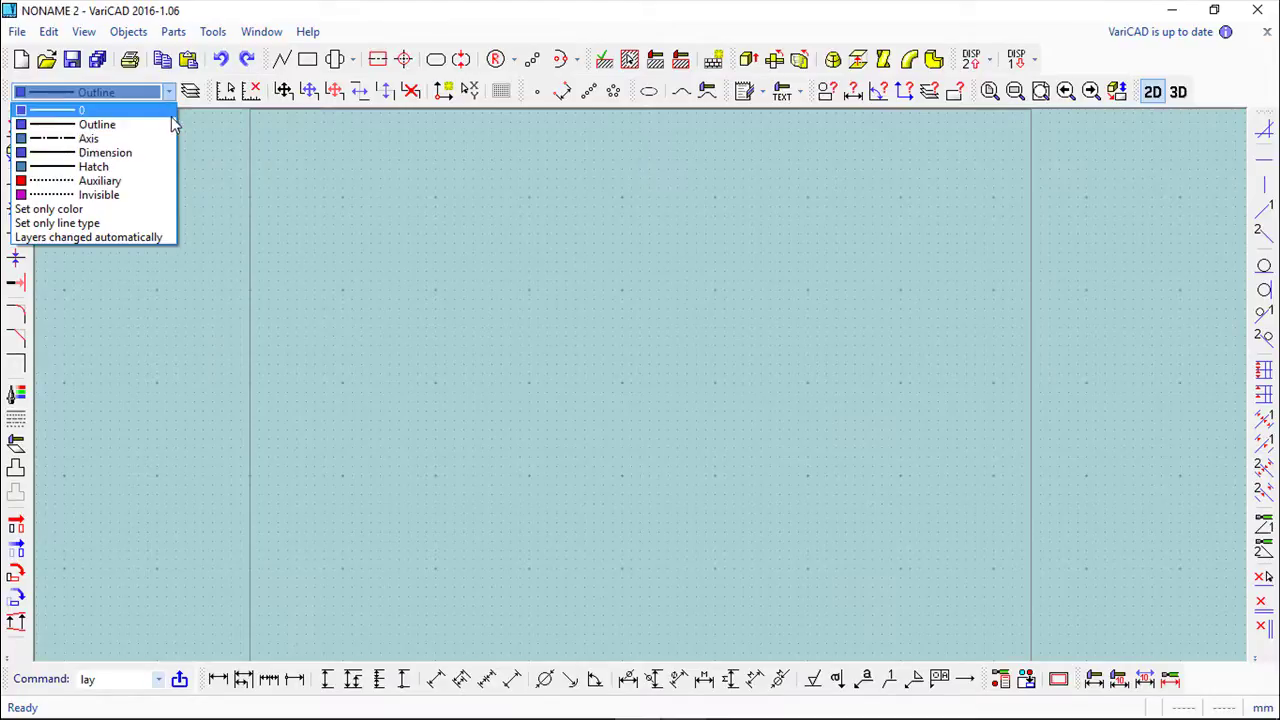
left_click(289, 6)
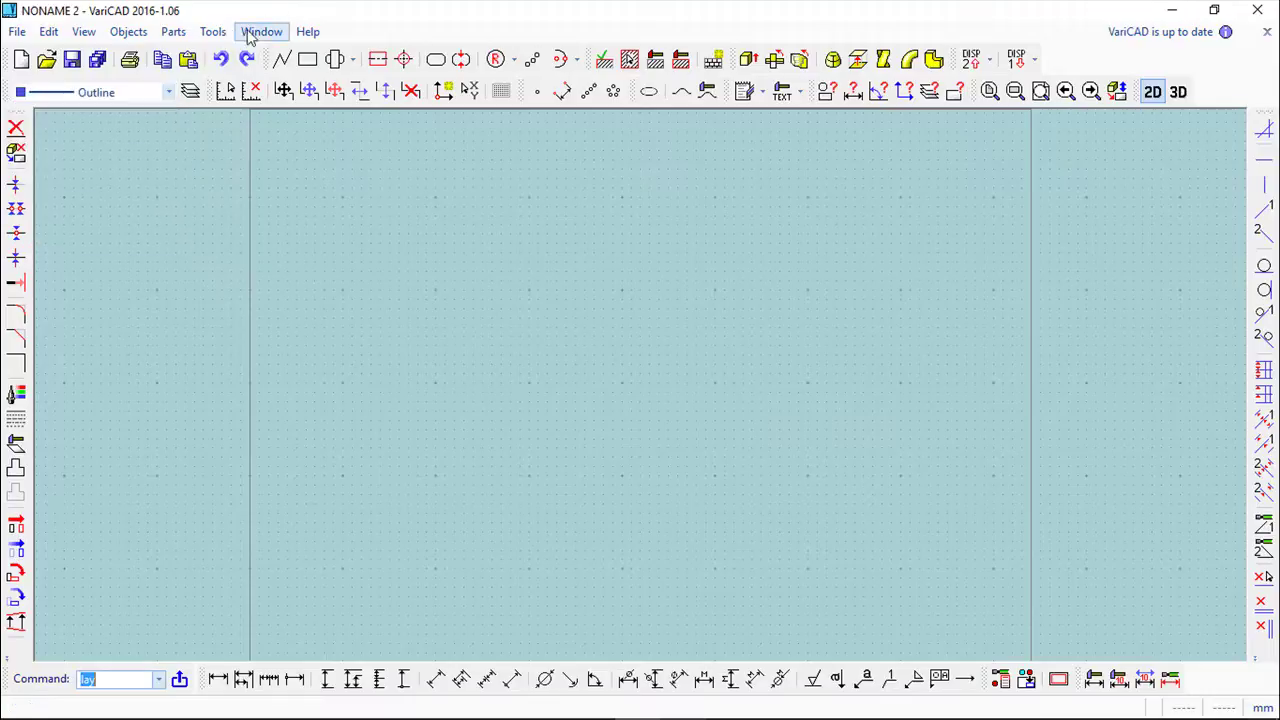
Create a new layer named layer1 with red colour and the dash-dot line type, and check the list of selectable layers.
left_click(190, 91)
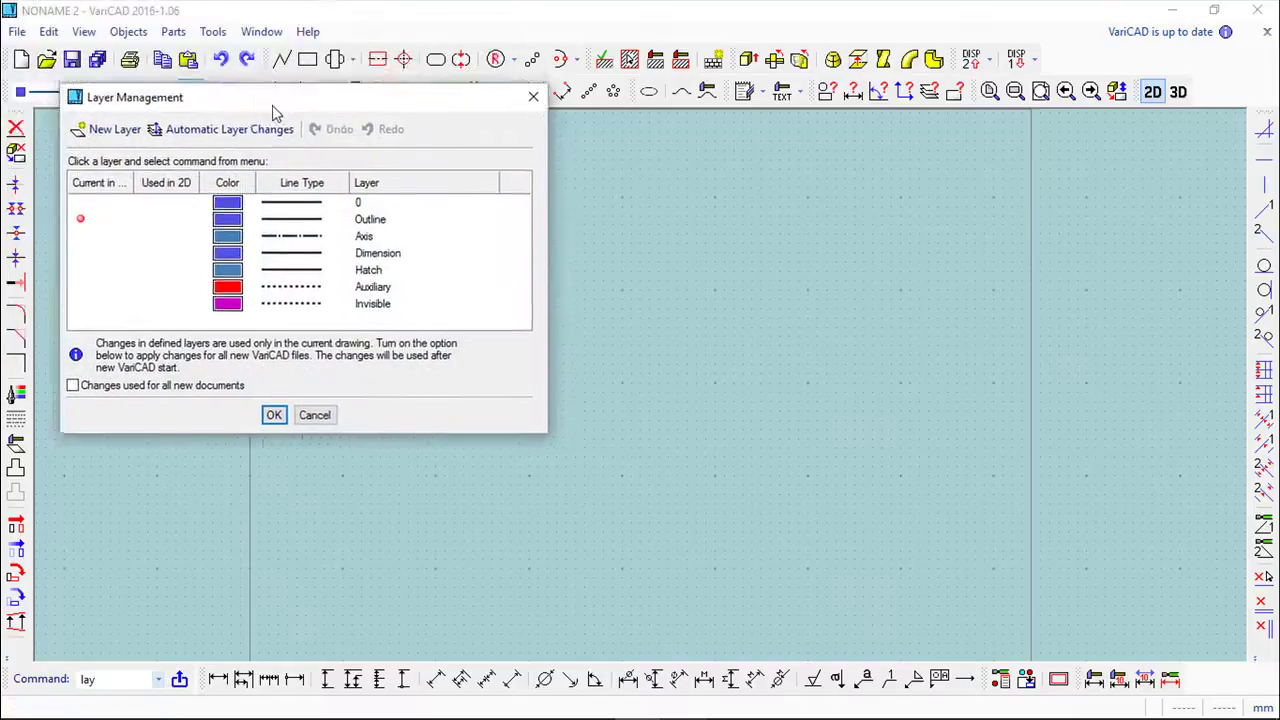
left_click(97, 192)
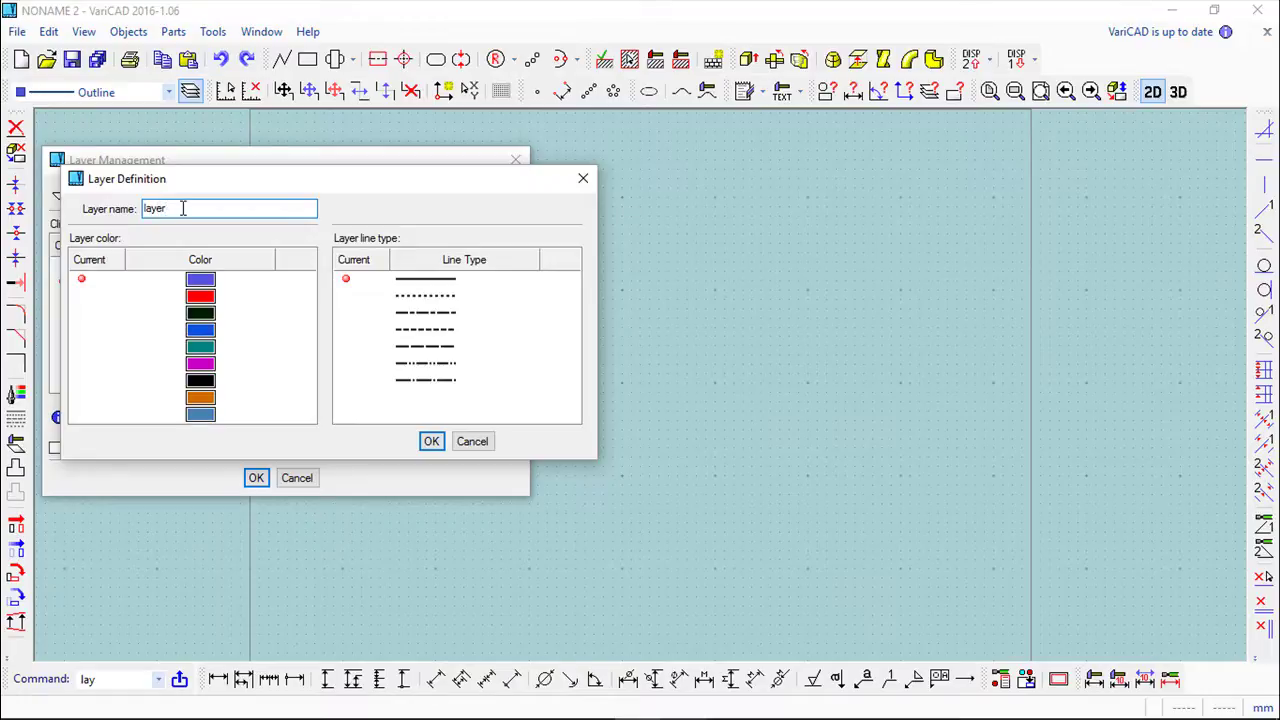
left_click(144, 299)
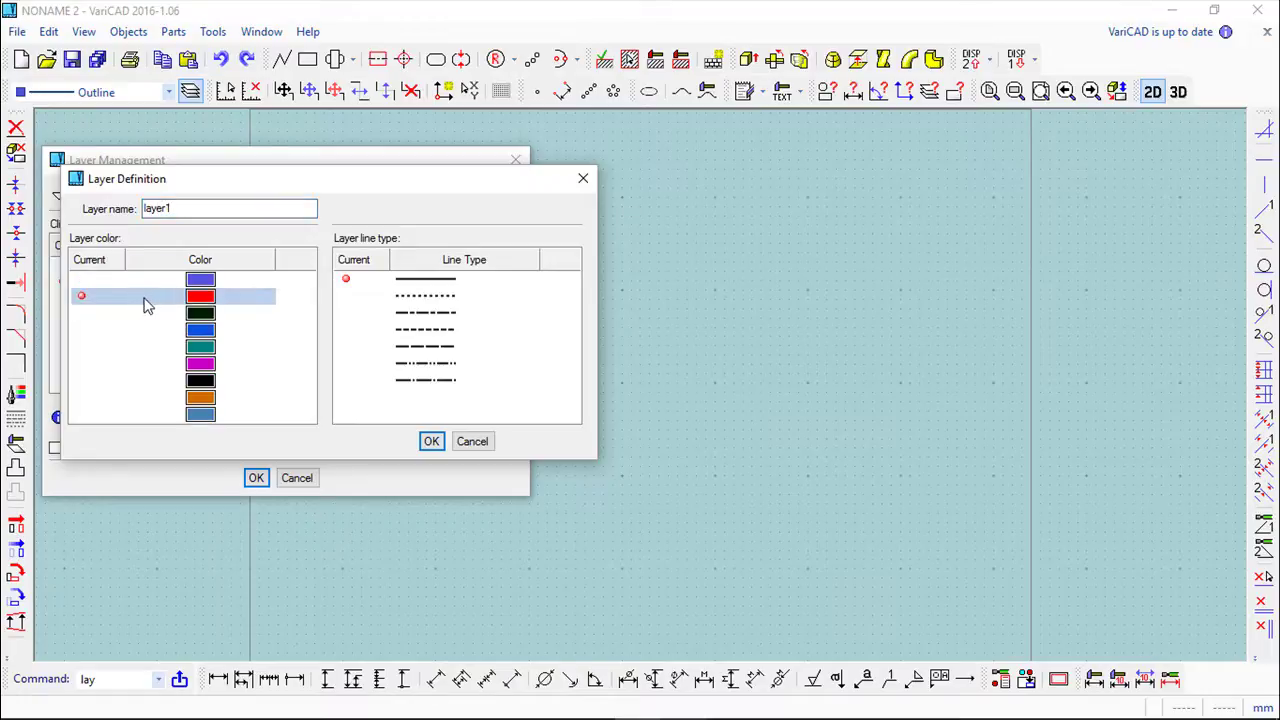
left_click(395, 315)
left_click(363, 315)
left_click(431, 441)
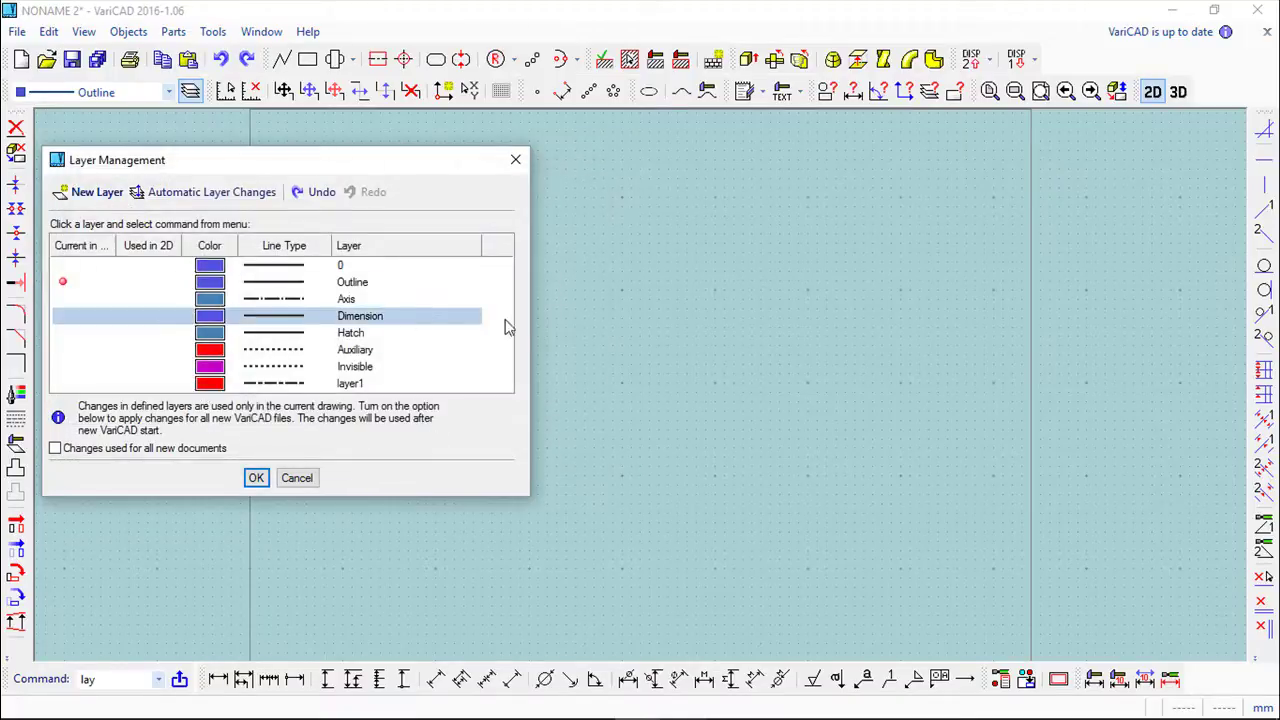
left_click(256, 478)
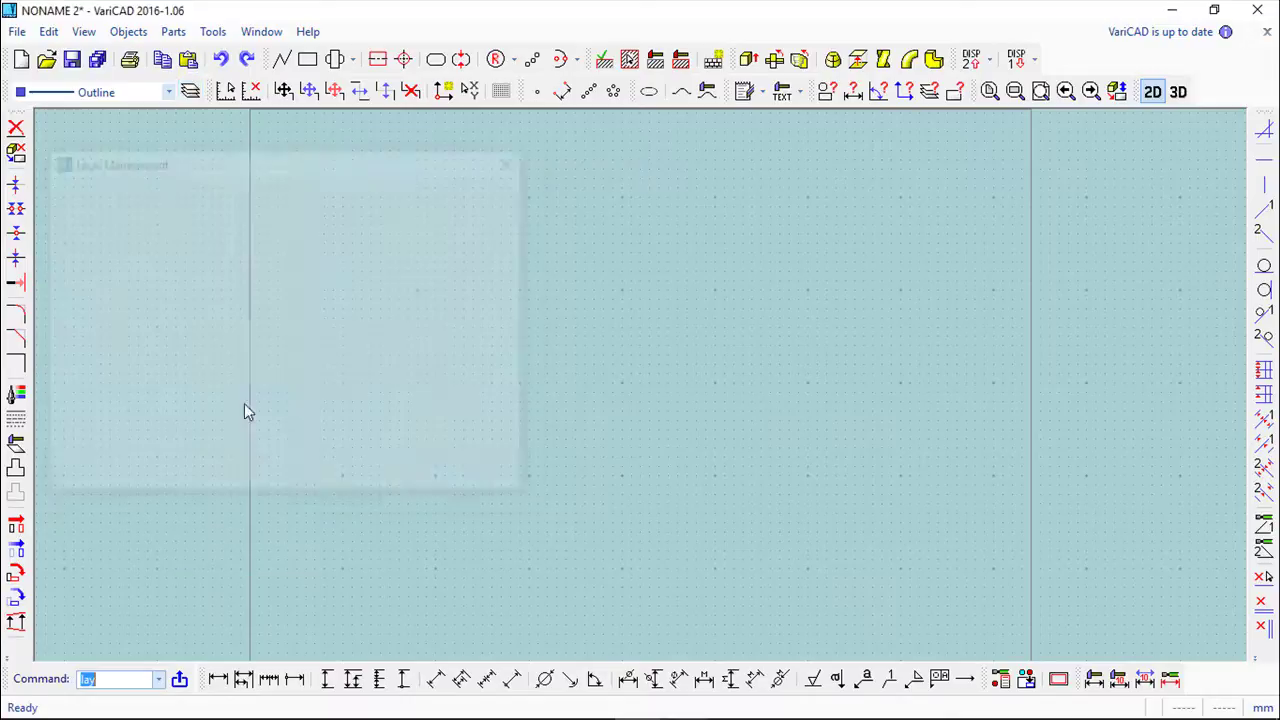
left_click(168, 92)
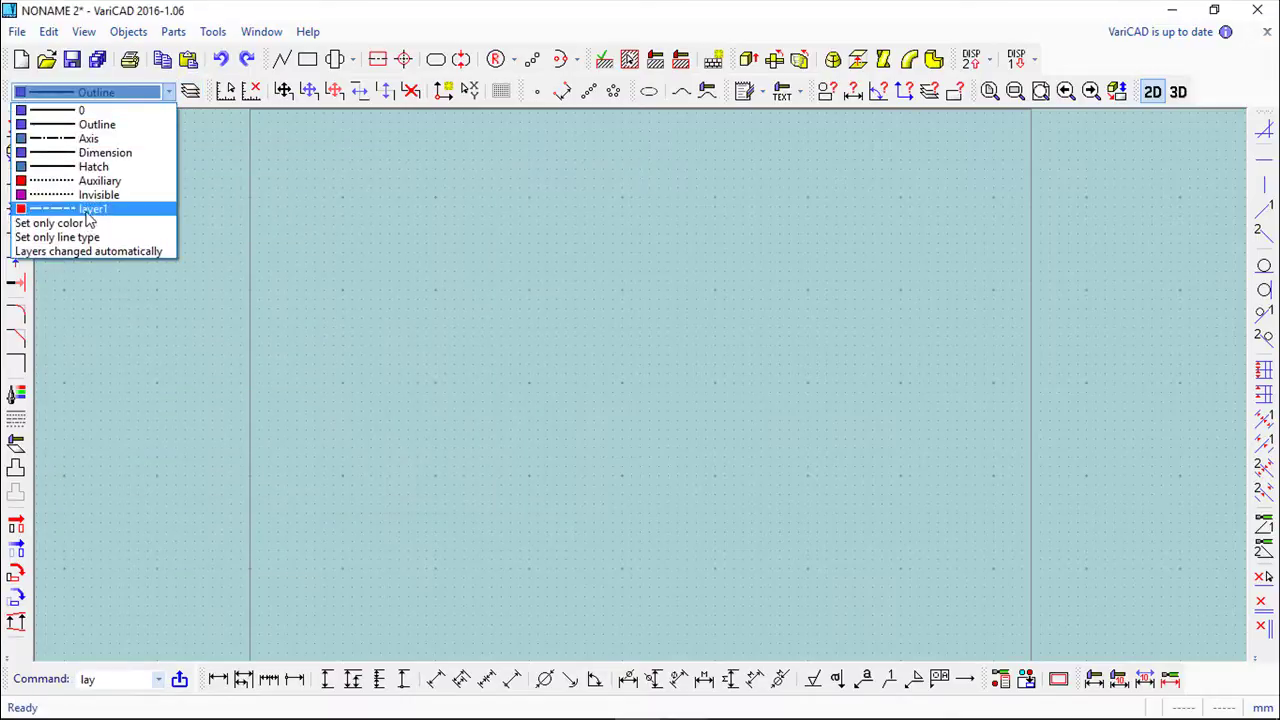
left_click(404, 23)
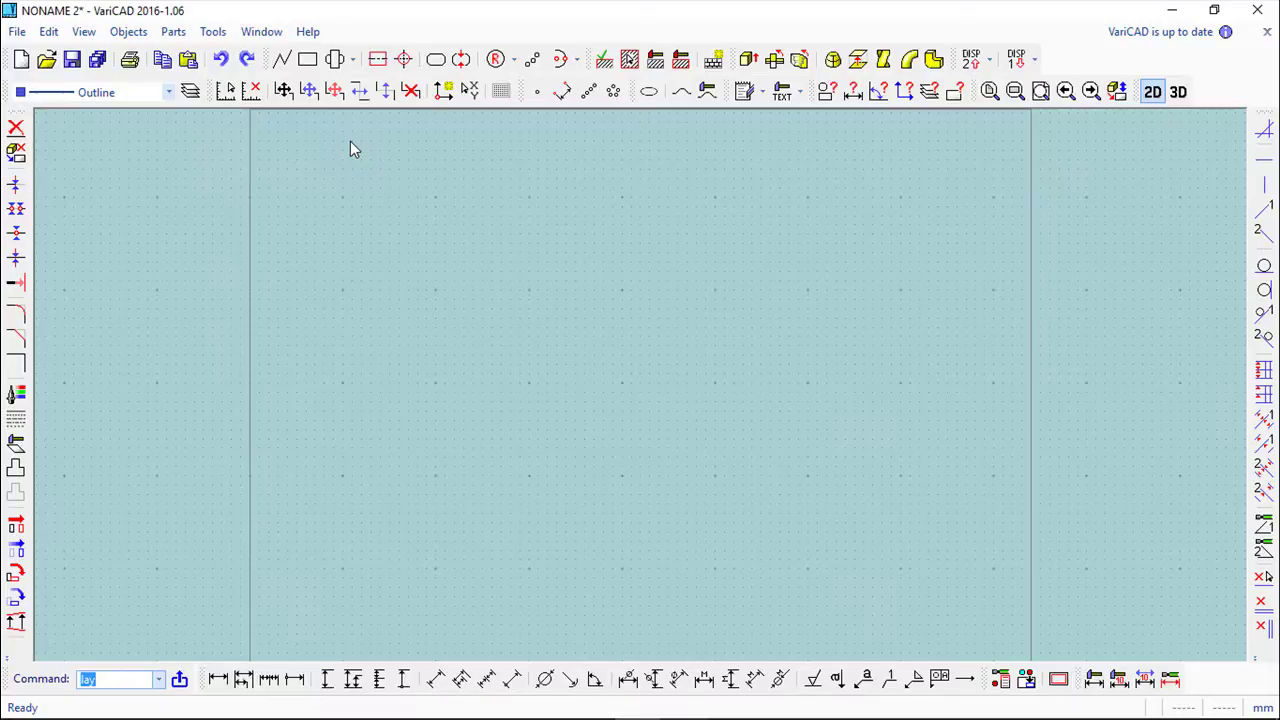
Draw a V-shaped line of two connected segments on the Outline layer.
left_click(282, 60)
left_click(350, 249)
left_click(529, 510)
right_click(788, 329)
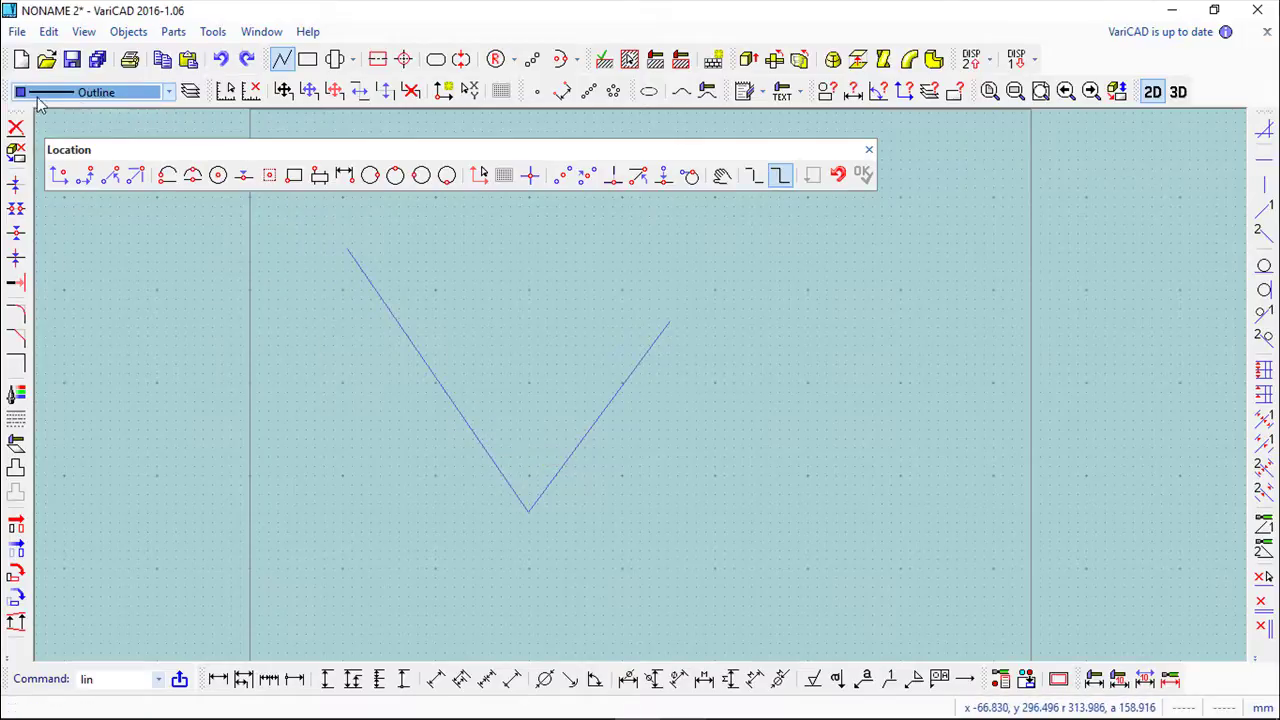
Make Axis the current layer and draw a small circle to the right of the V-shaped line.
left_click(171, 93)
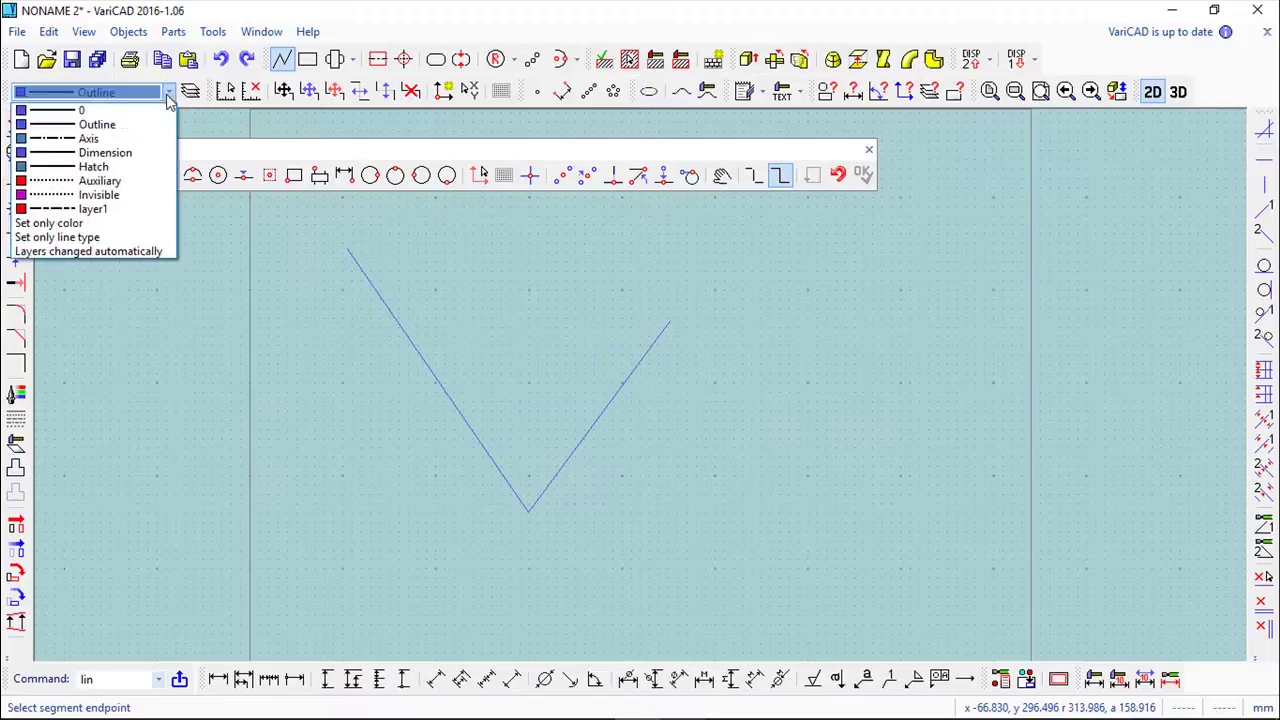
left_click(90, 139)
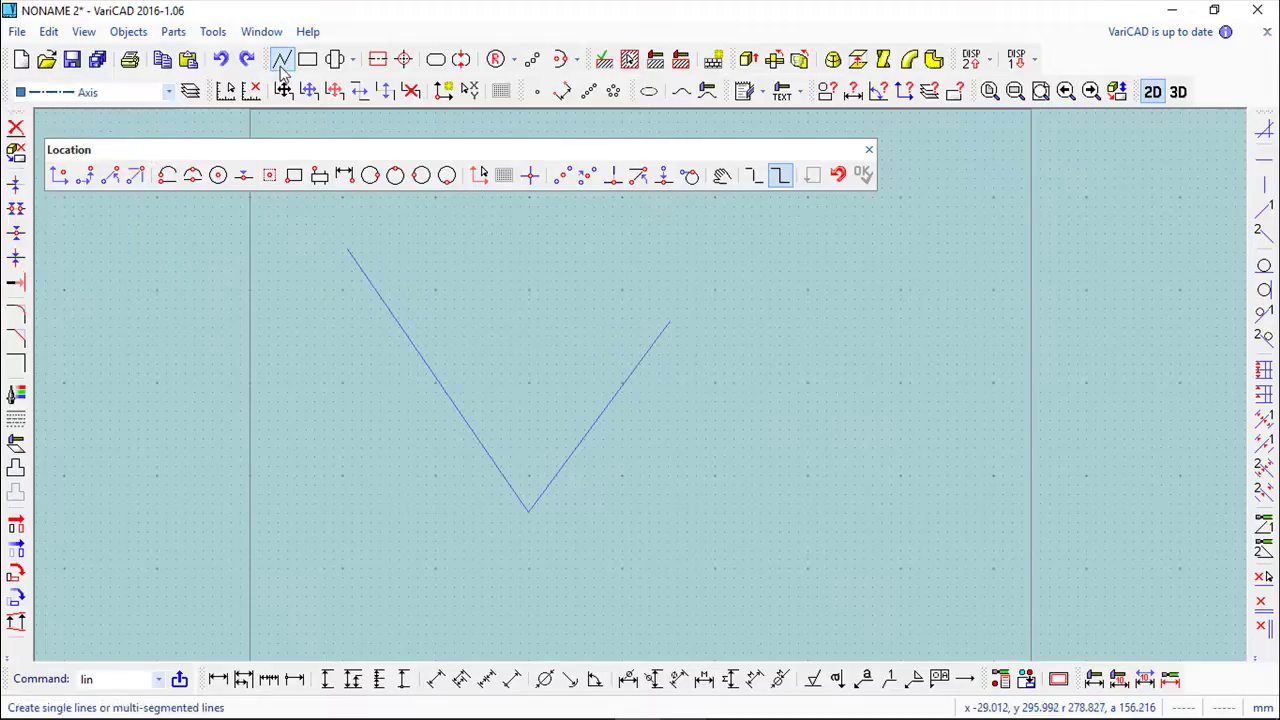
left_click(461, 59)
left_click(740, 382)
left_click(457, 404)
scroll(774, 389, "up", 3)
scroll(785, 384, "up", 1)
scroll(774, 386, "down", 3)
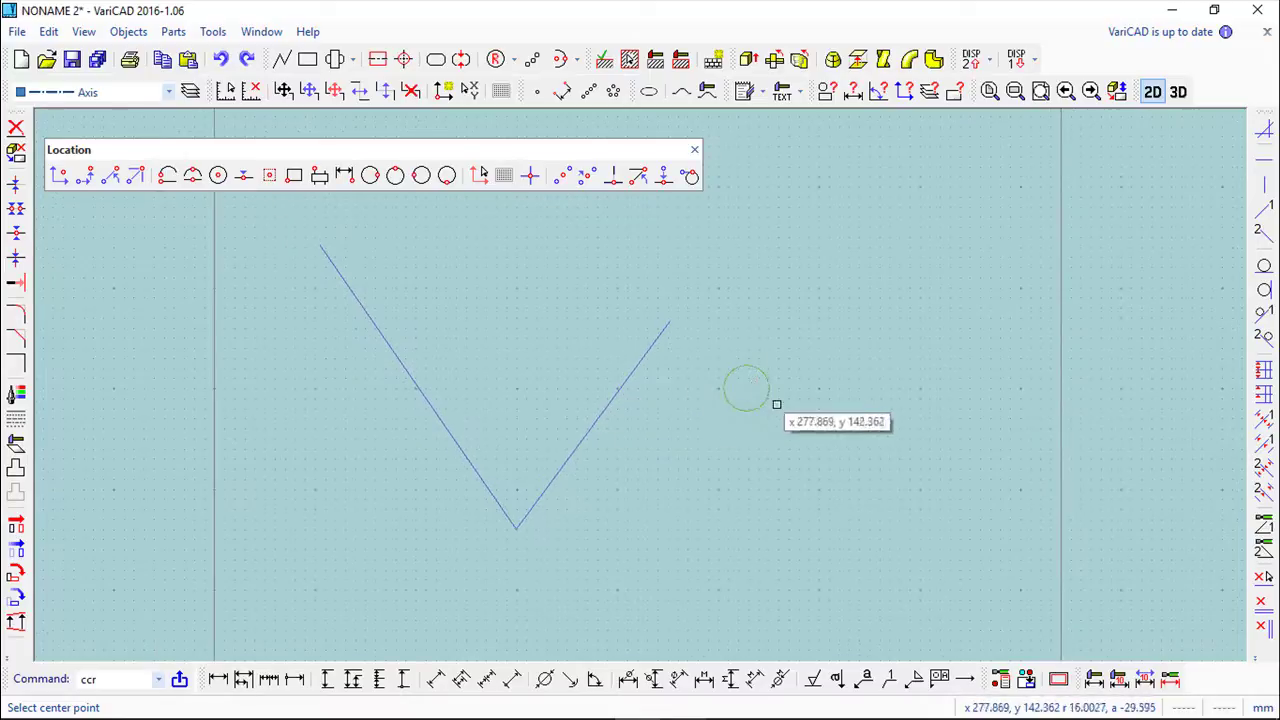
left_click(694, 149)
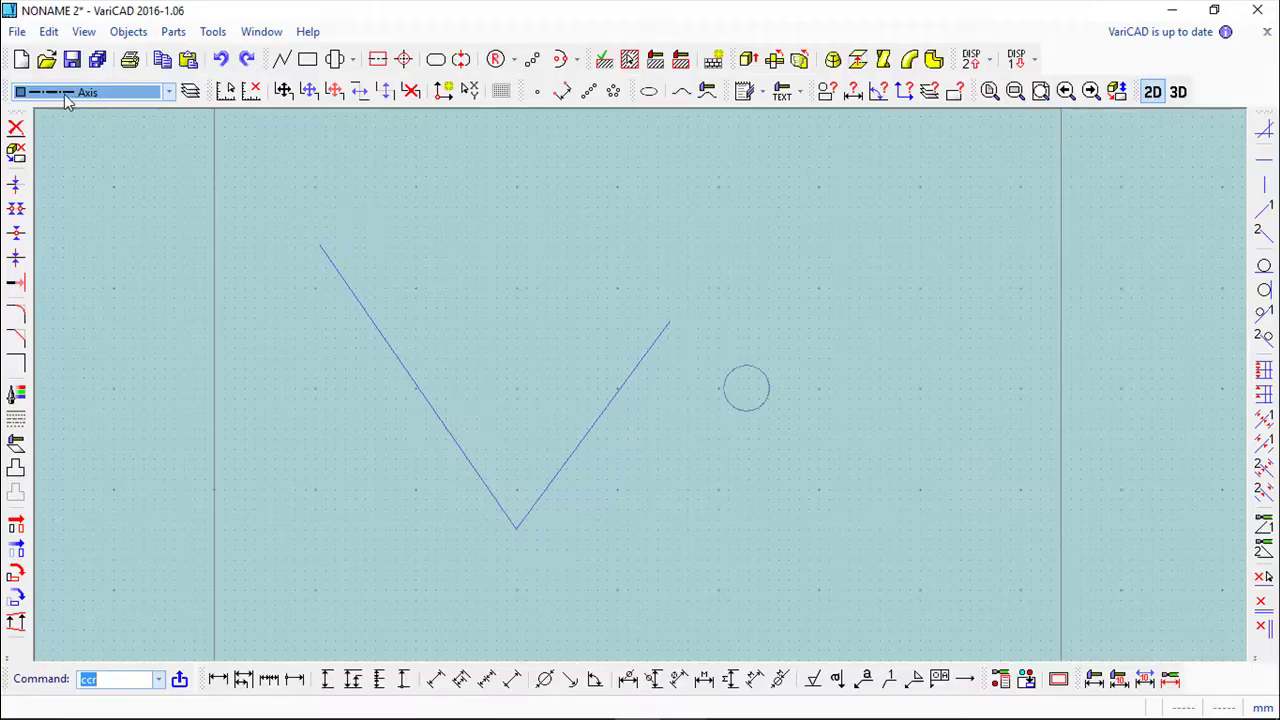
Examine the circle's line style up close and review the list of available layers.
scroll(810, 435, "up", 3)
scroll(633, 370, "up", 2)
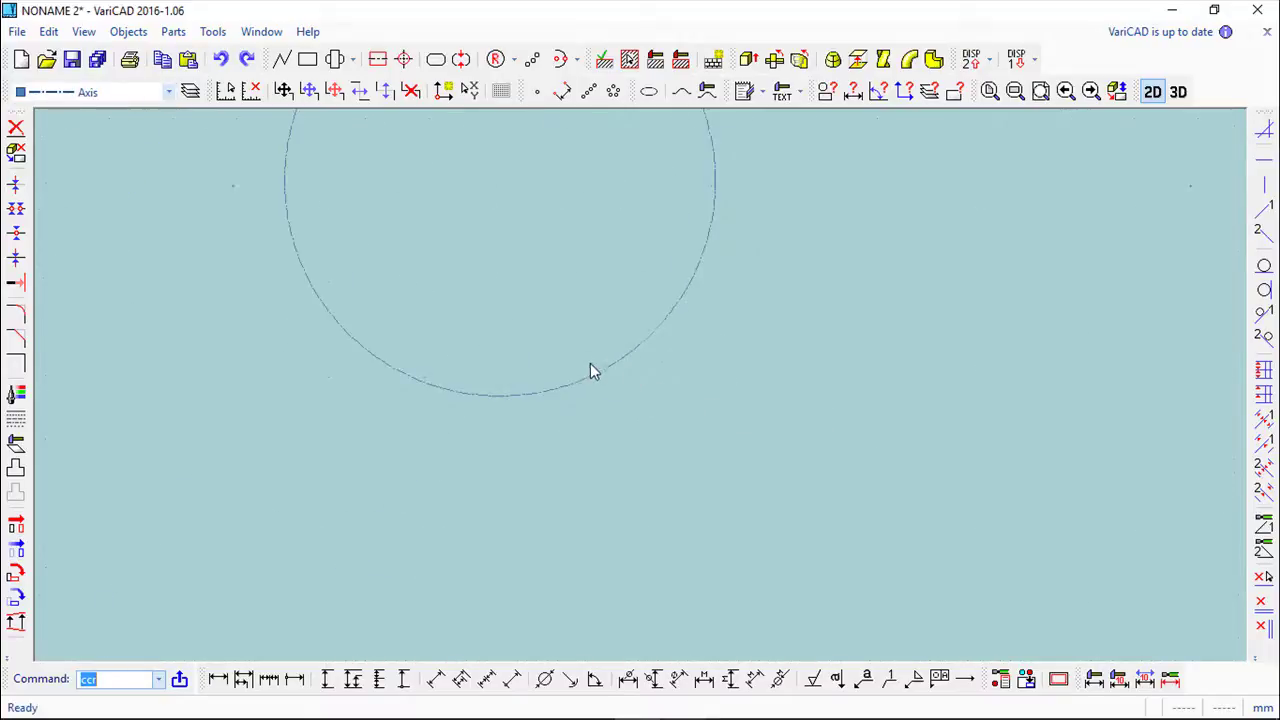
scroll(630, 365, "down", 5)
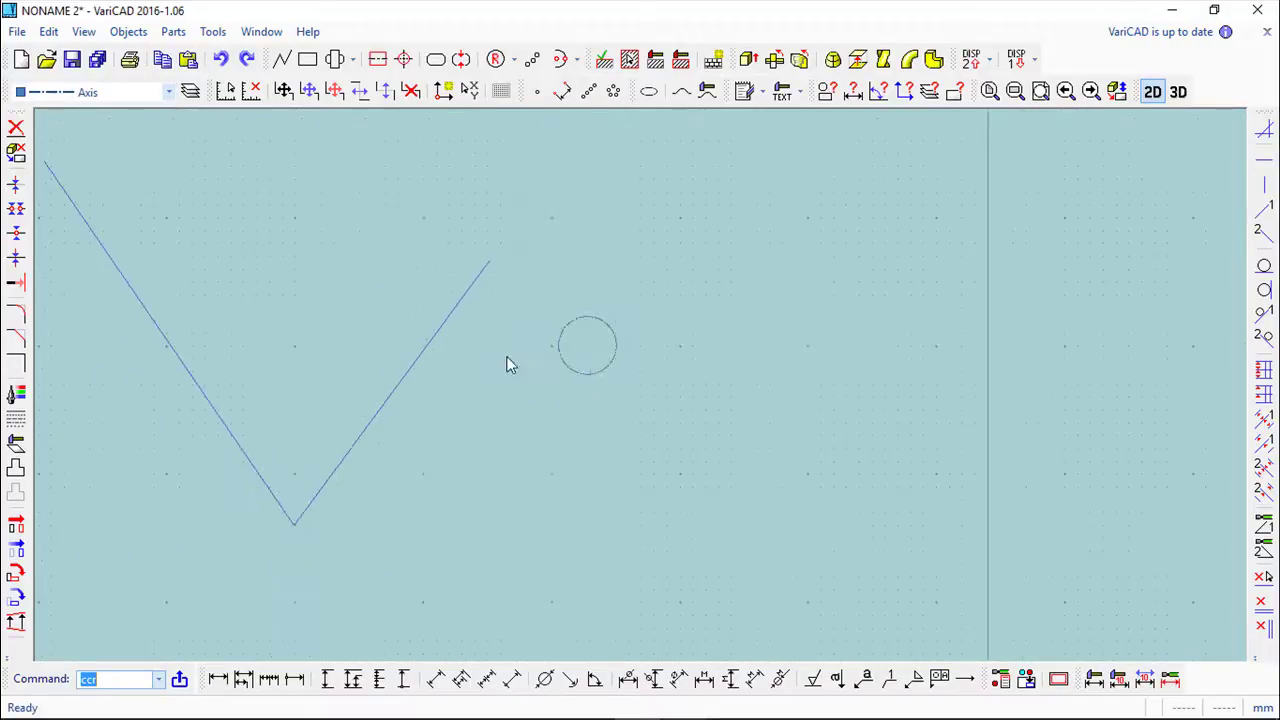
middle_click_drag(486, 360, 682, 410)
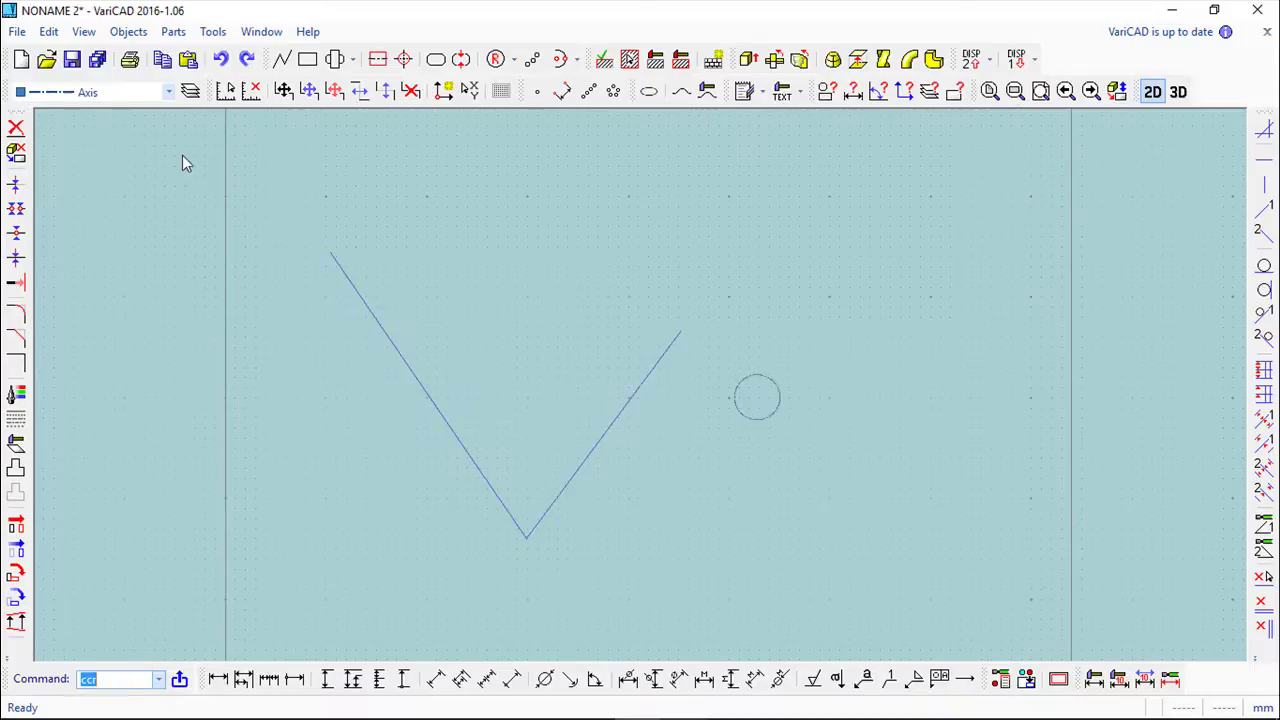
left_click(171, 92)
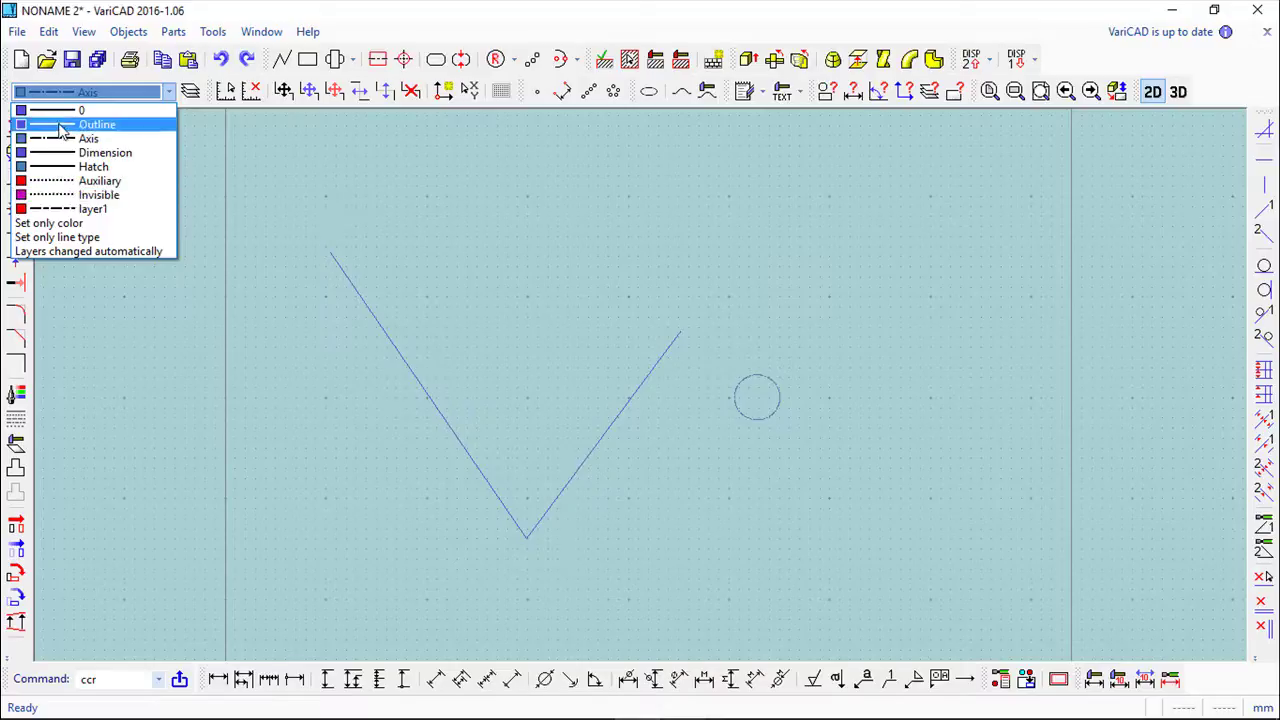
left_click(171, 92)
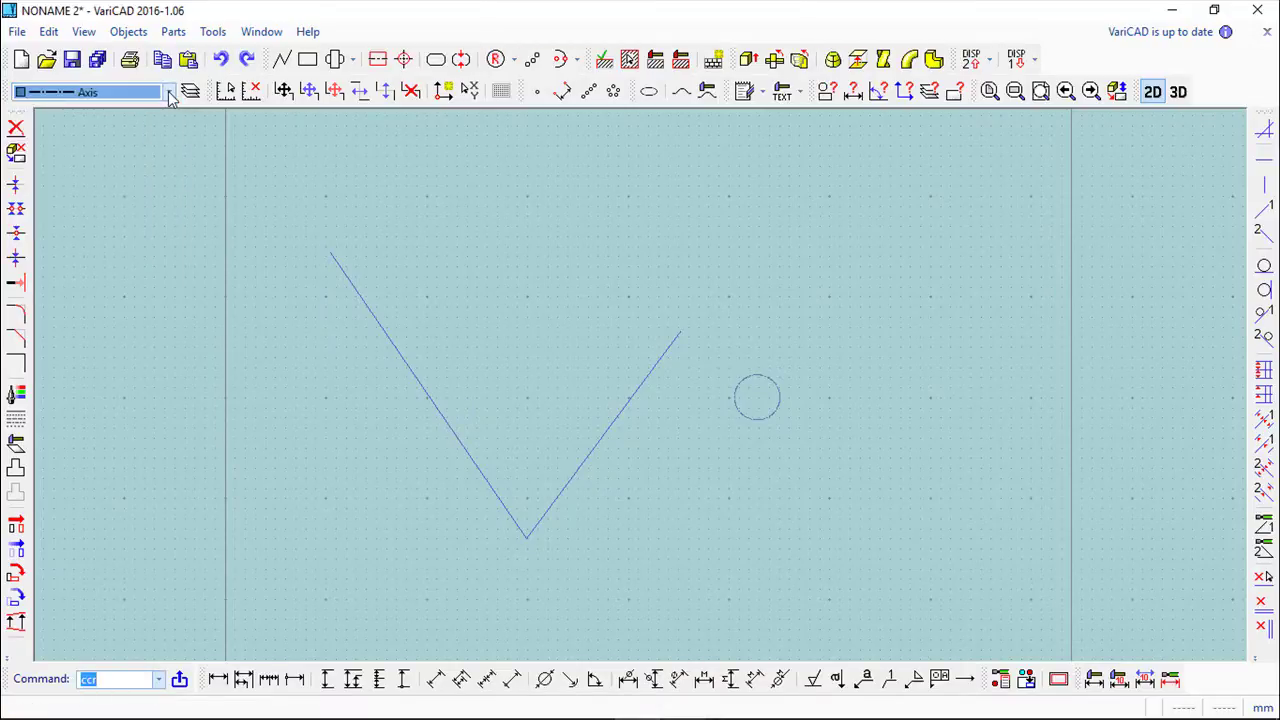
left_click(171, 92)
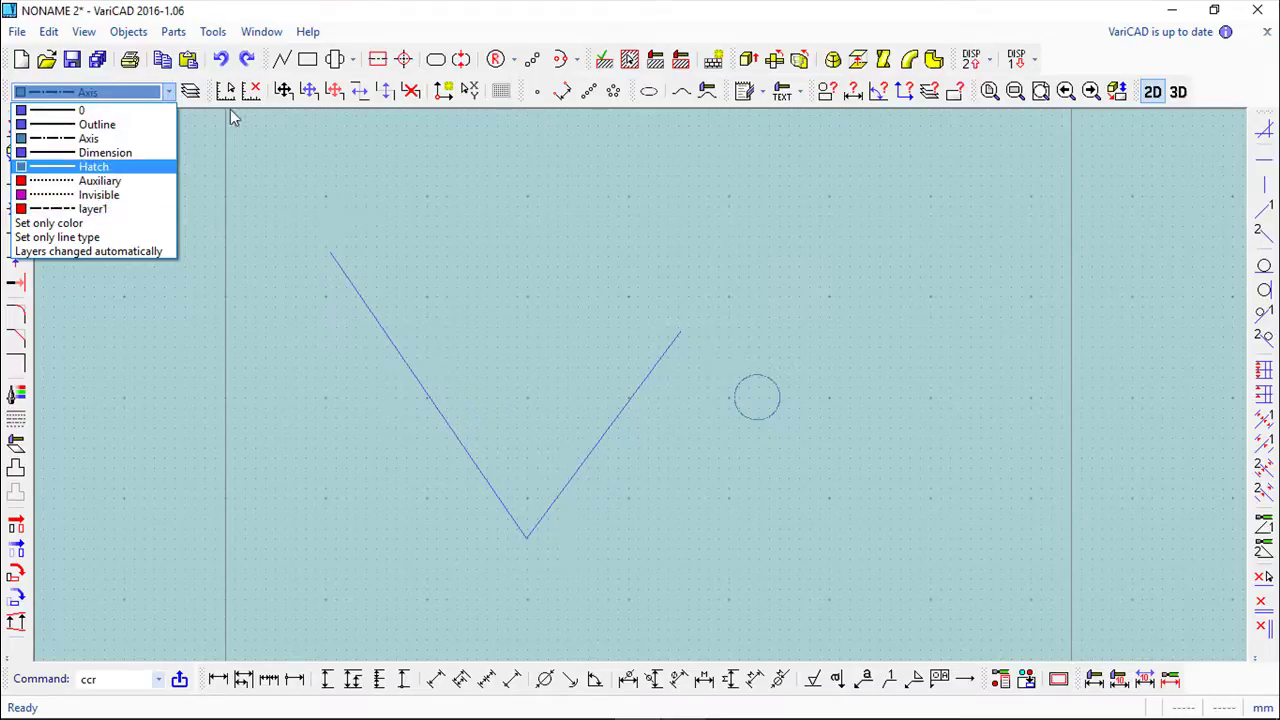
left_click(350, 20)
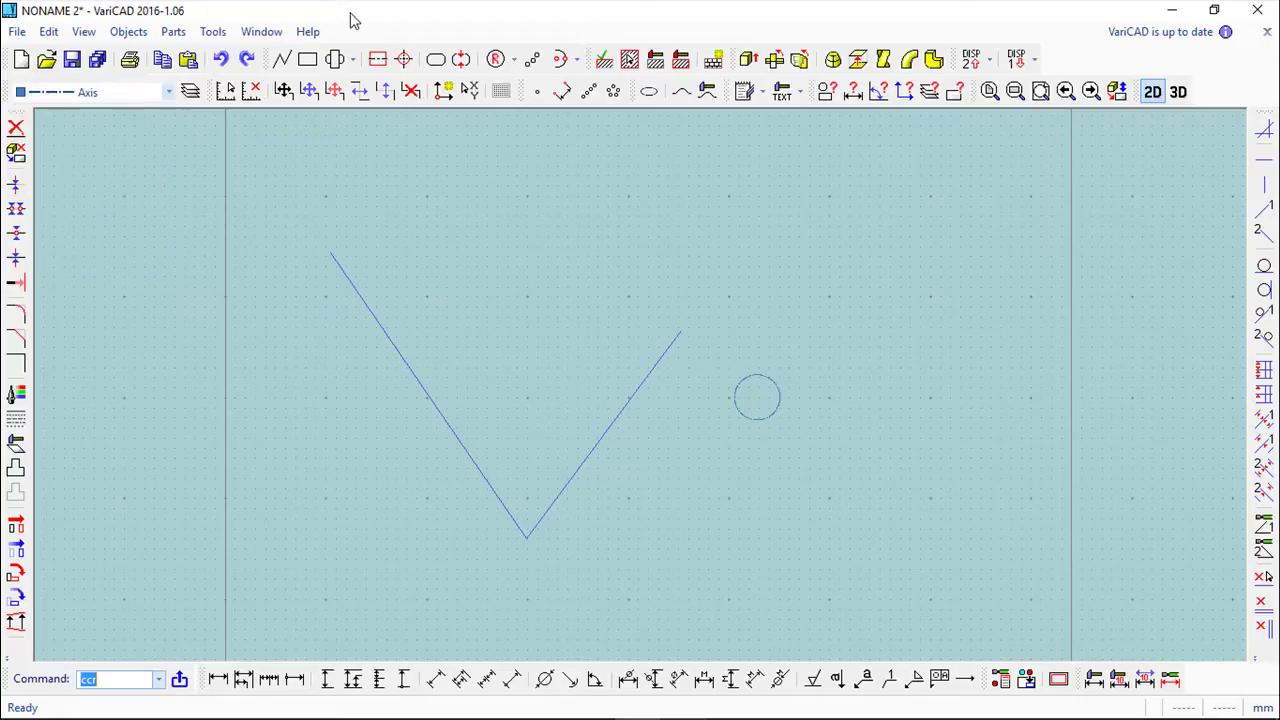
Review the Axis layer's name, colour and line type in its layer definition without changing them.
left_click(191, 92)
left_click_drag(201, 14, 238, 143)
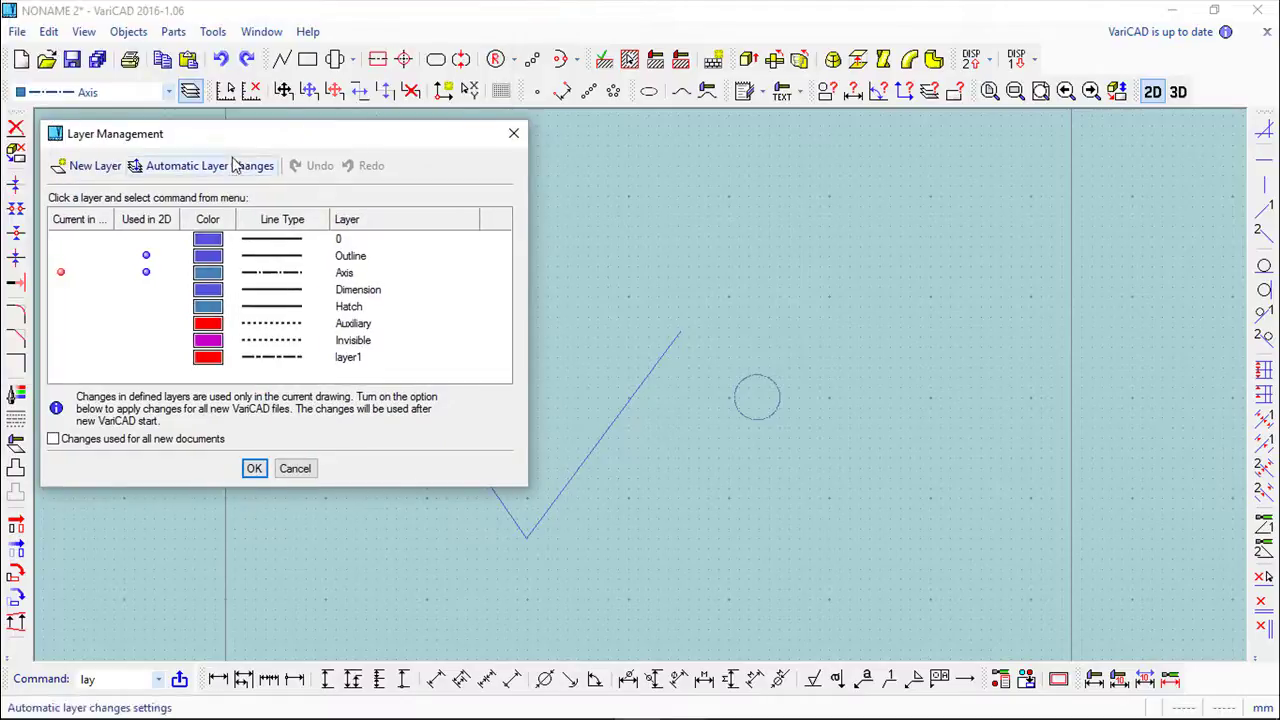
left_click(230, 295)
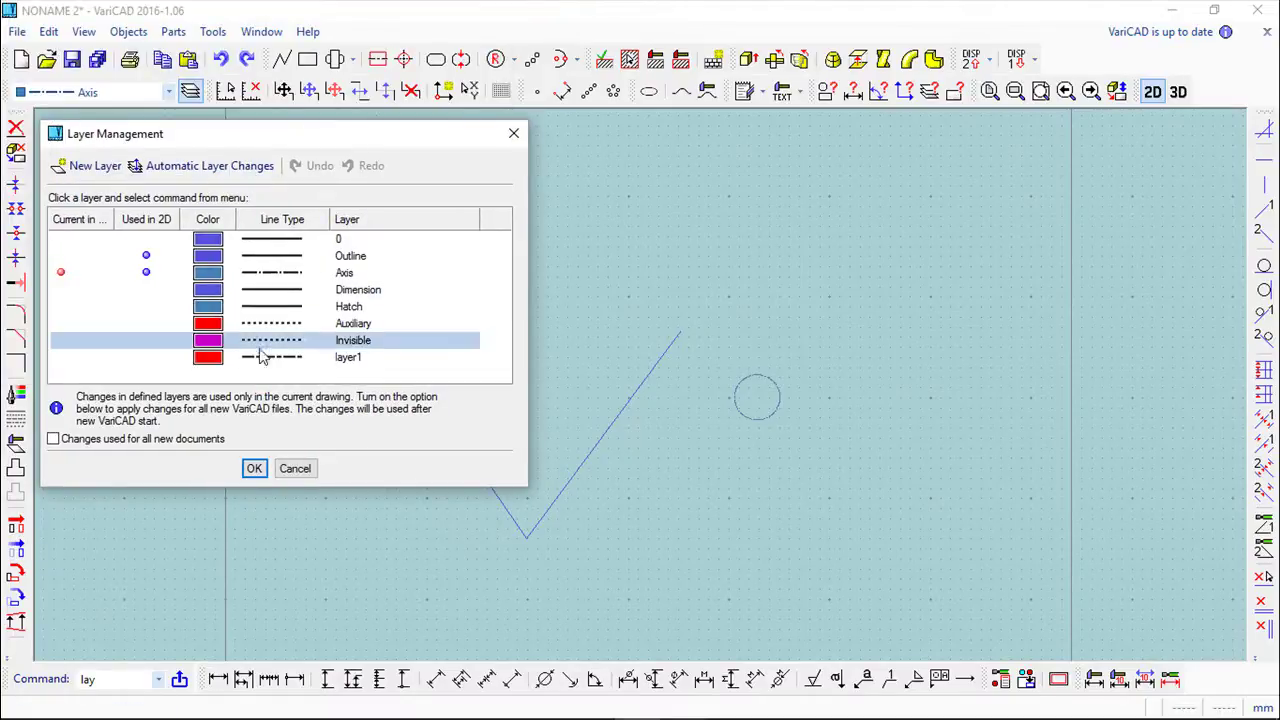
left_click(245, 277)
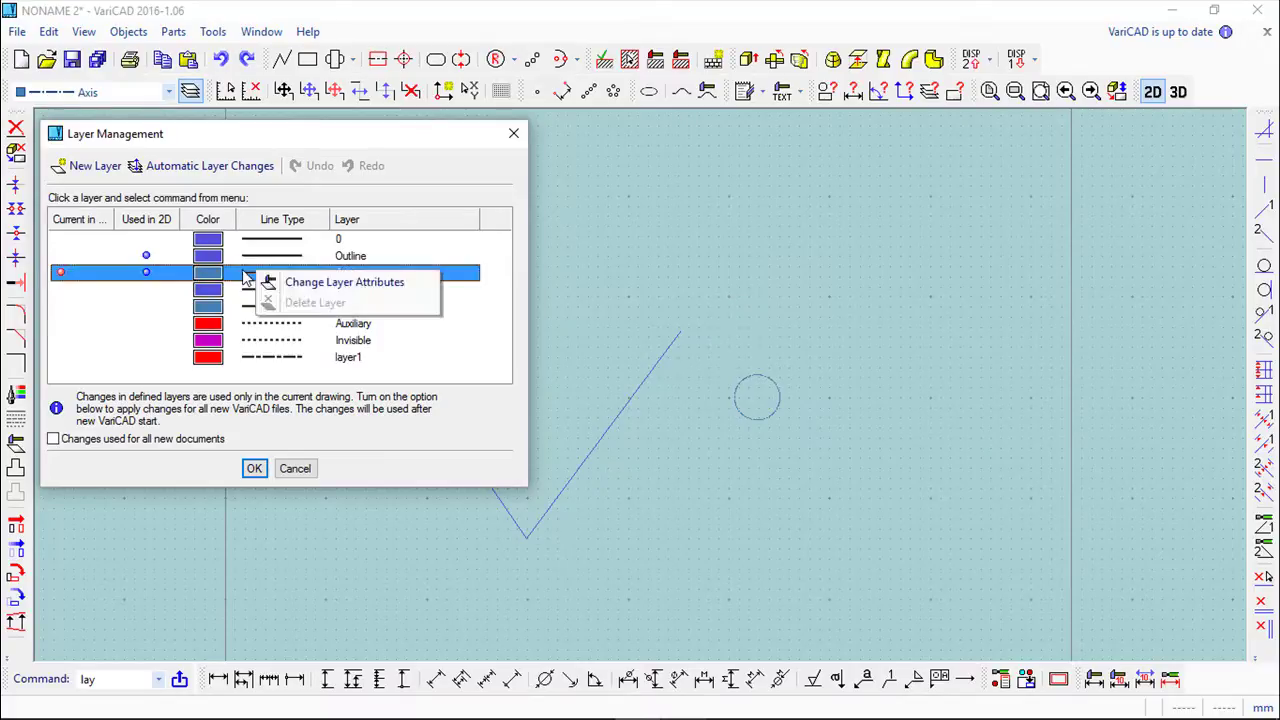
left_click(350, 283)
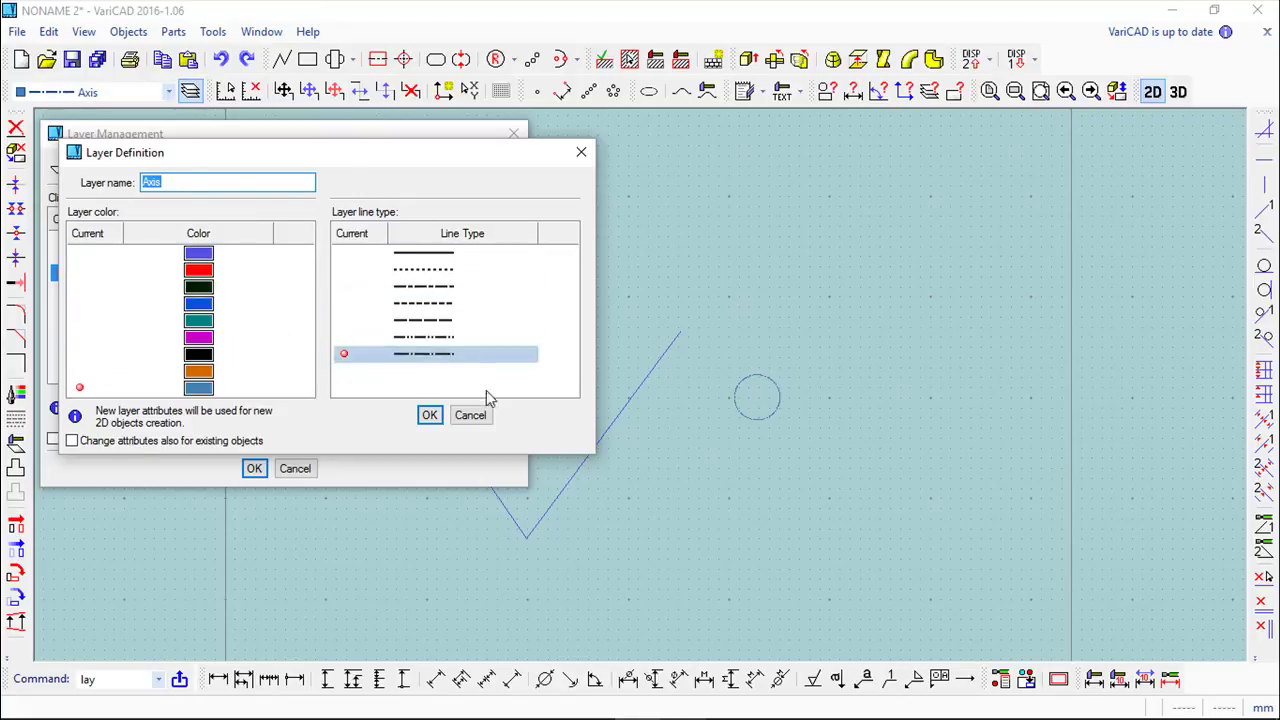
left_click(470, 415)
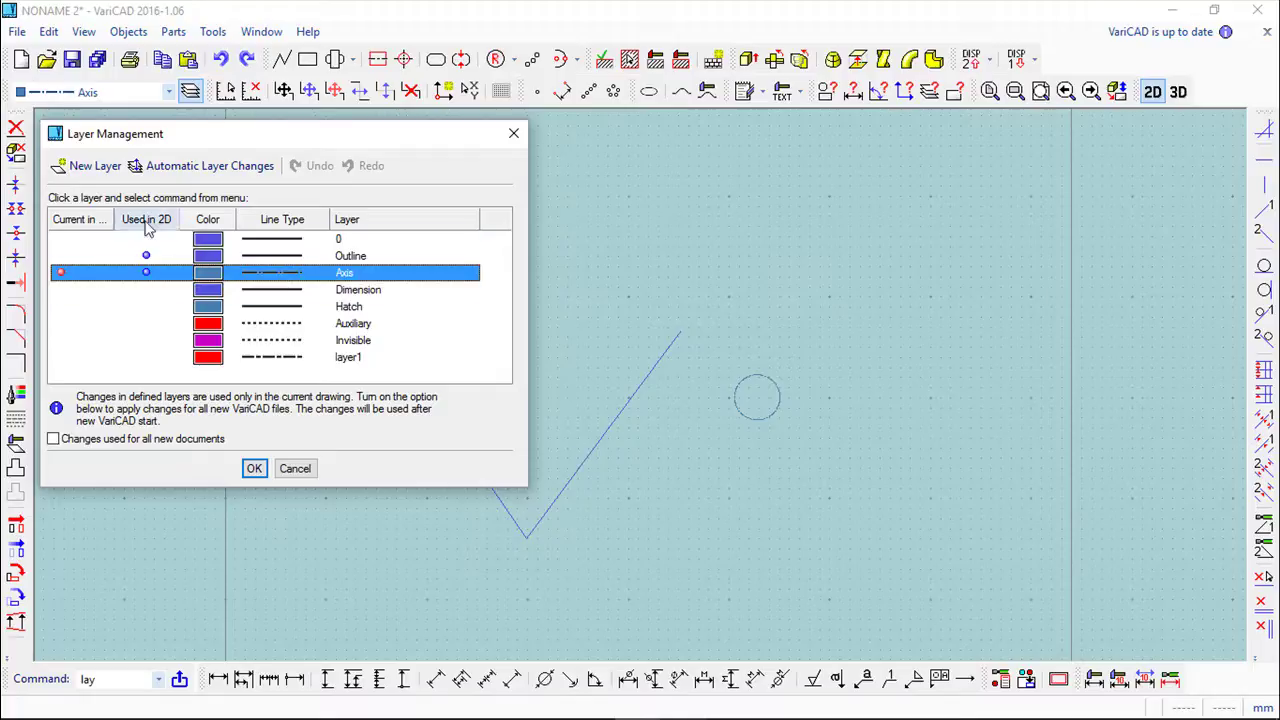
Highlight the objects that lie on the Axis layer and review the other layer commands before leaving layer management.
right_click(249, 282)
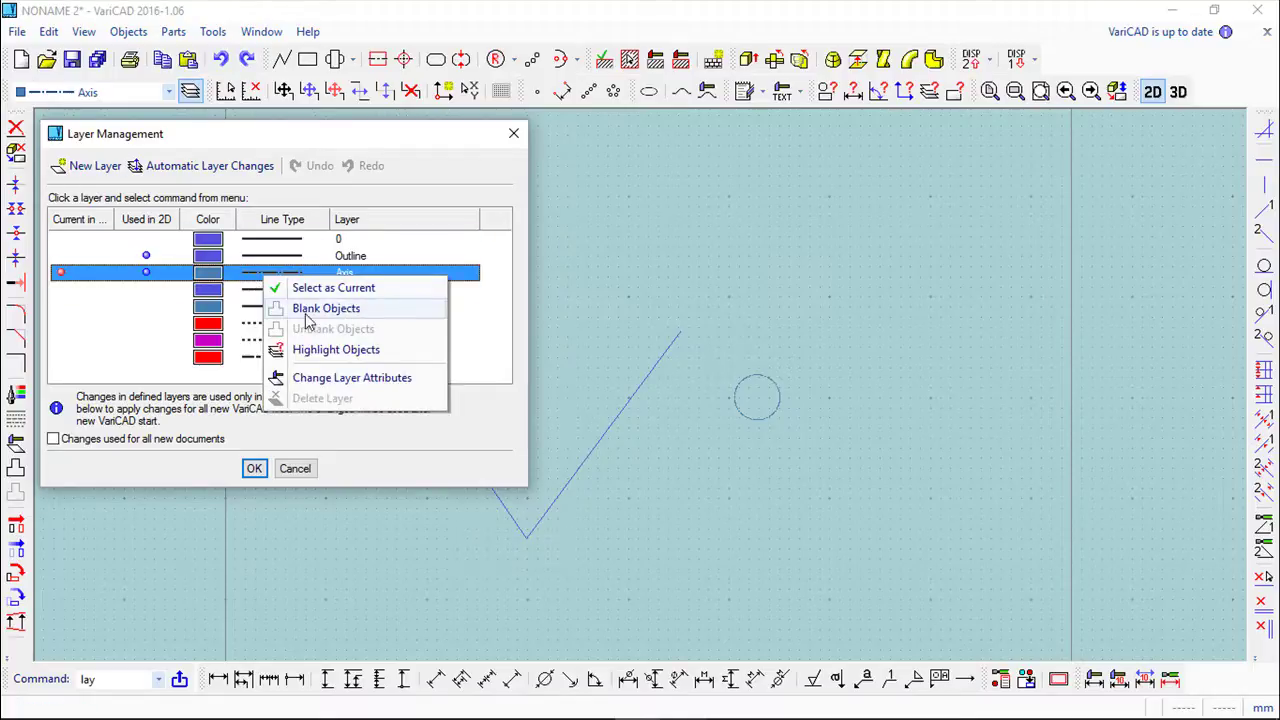
left_click(319, 352)
left_click(740, 390)
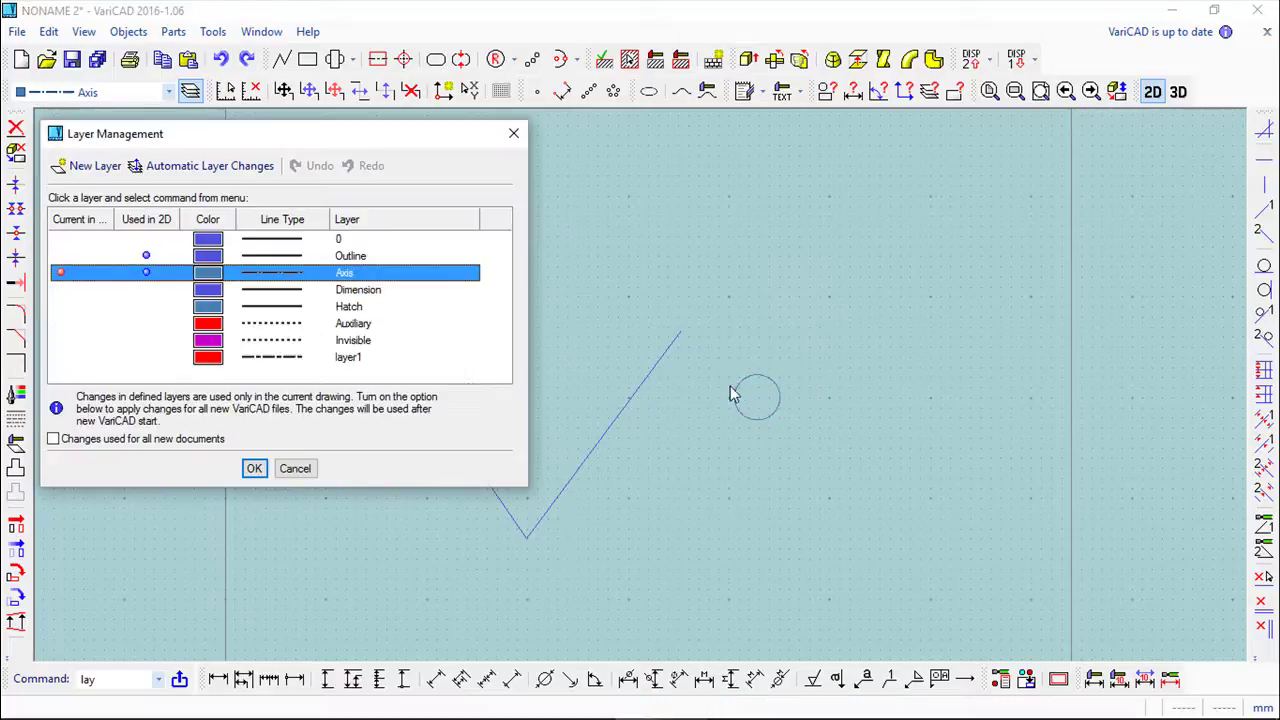
left_click(358, 274)
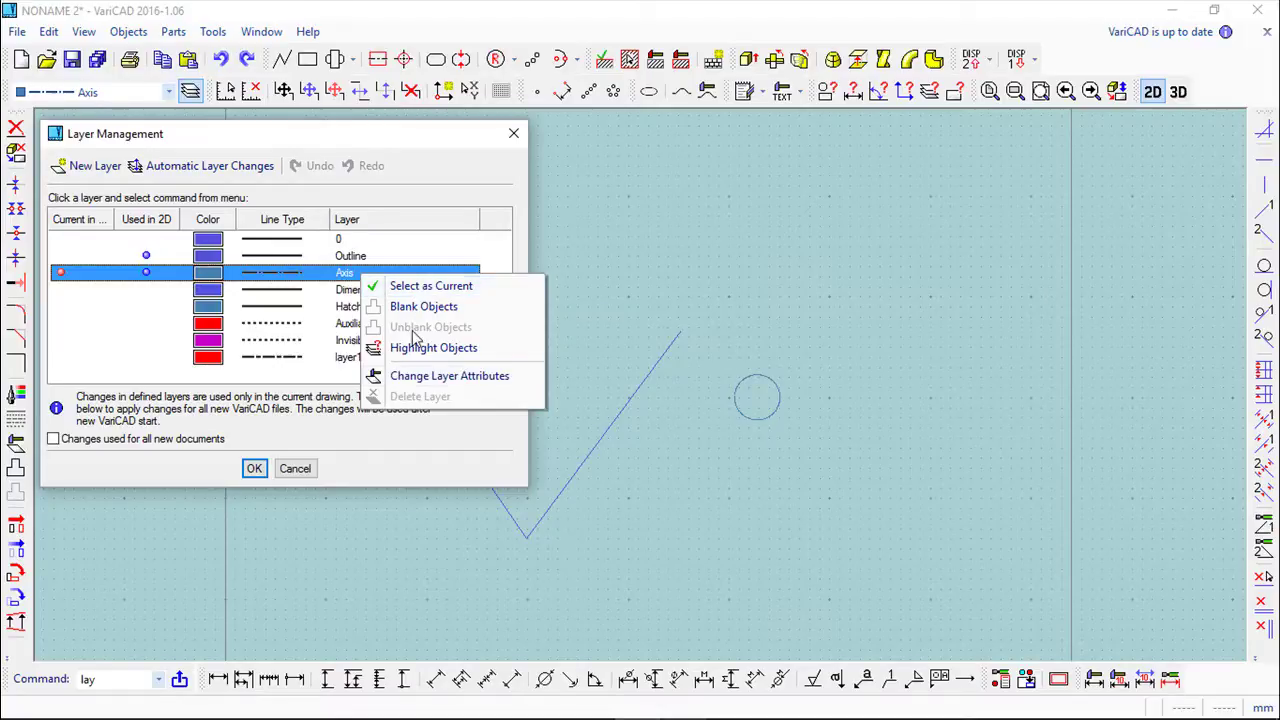
left_click(295, 468)
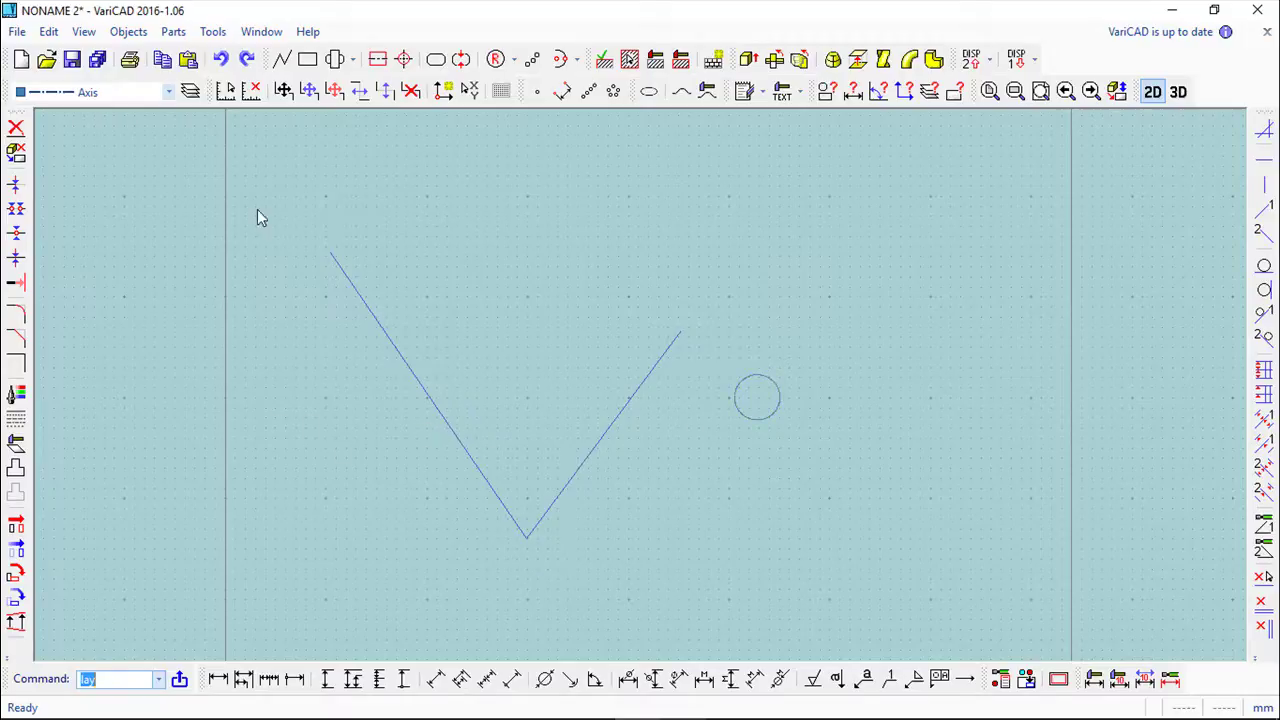
left_click(14, 449)
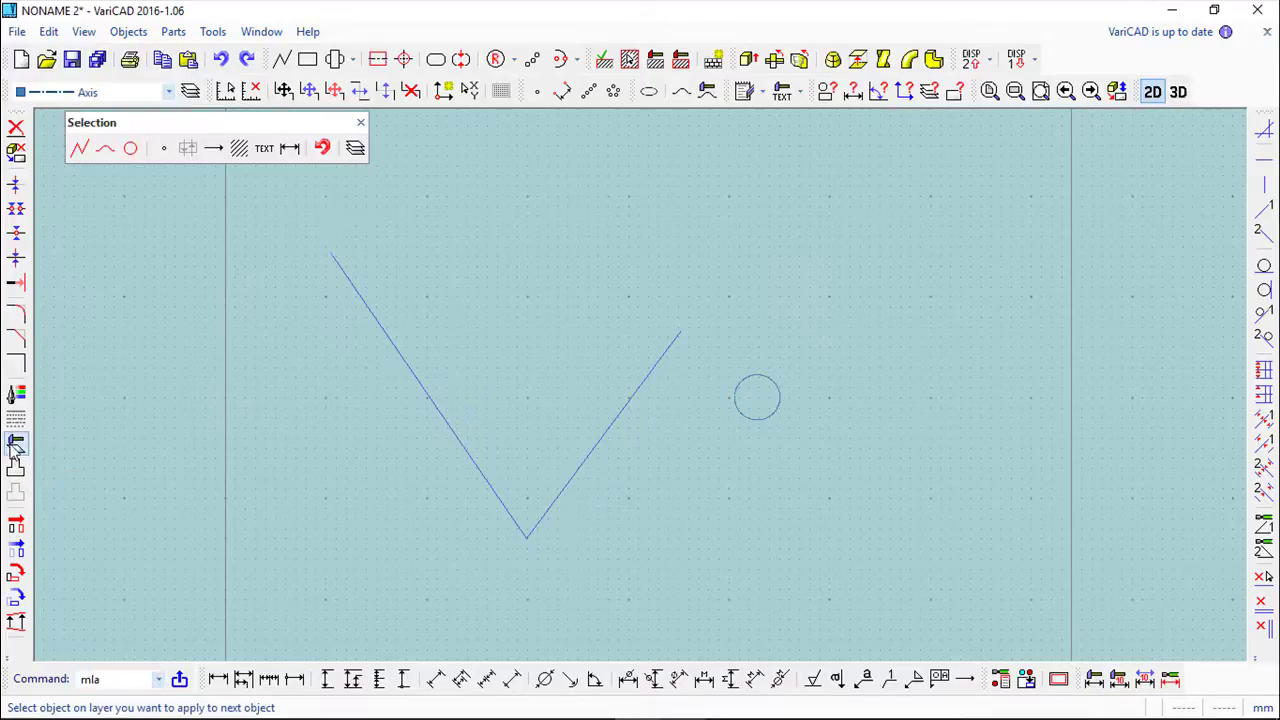
left_click(766, 420)
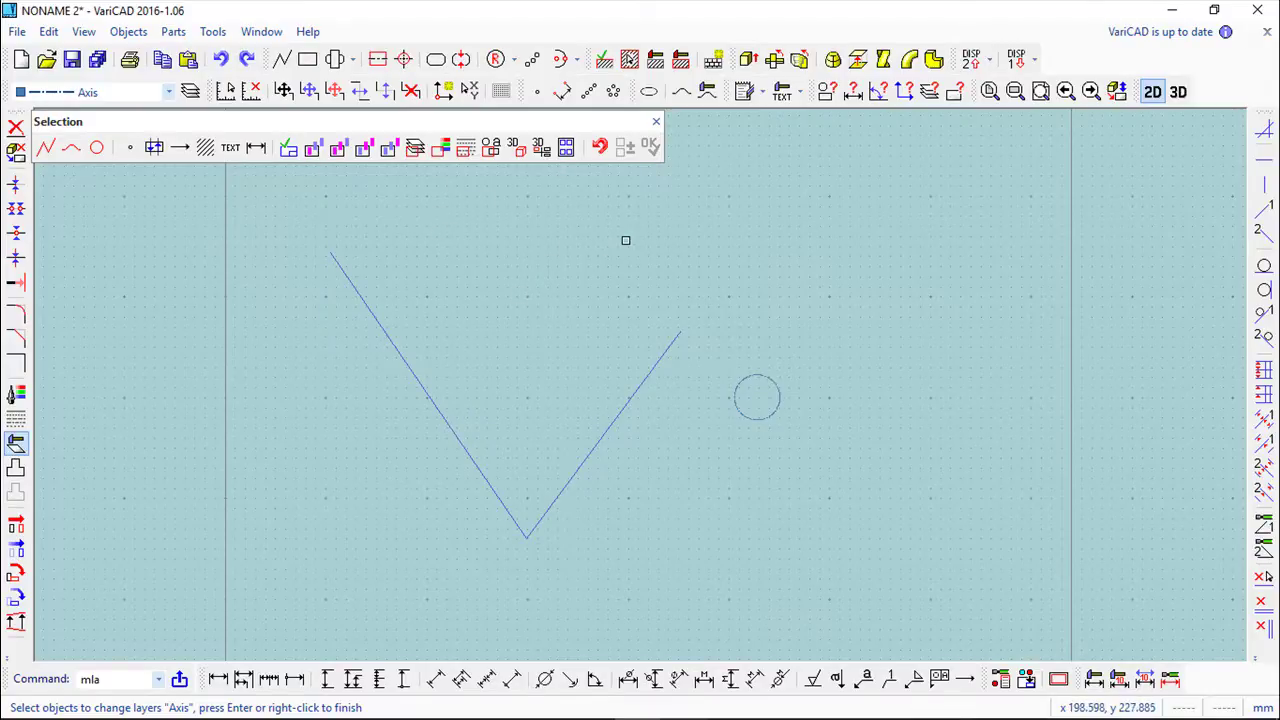
left_click(656, 121)
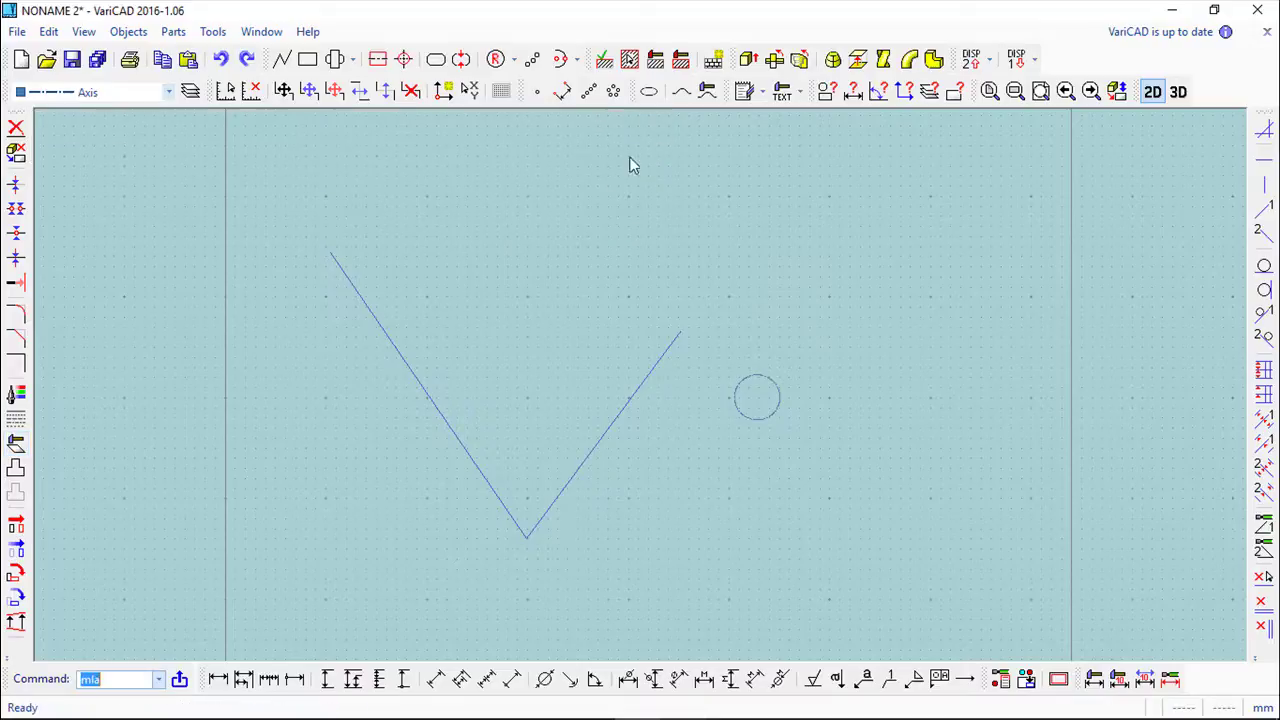
Move the small circle to the Outline layer by taking the layer from the V-shaped line.
left_click(18, 443)
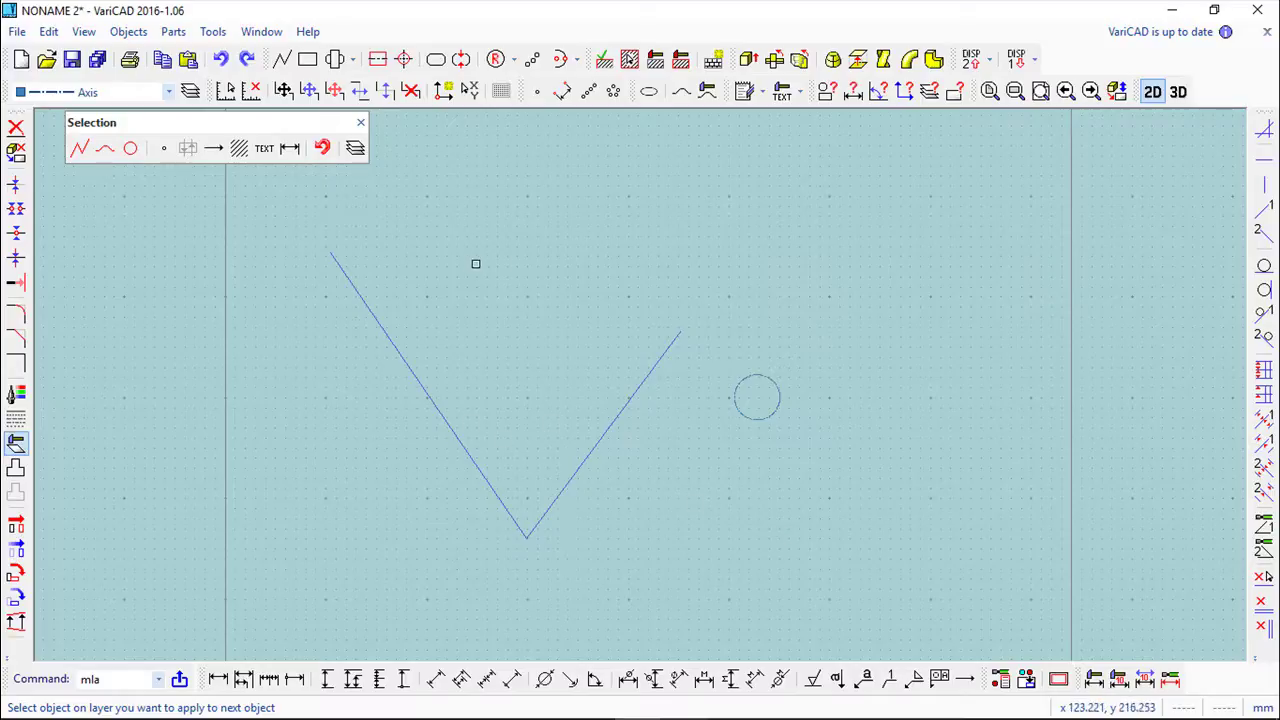
left_click(407, 360)
left_click(403, 356)
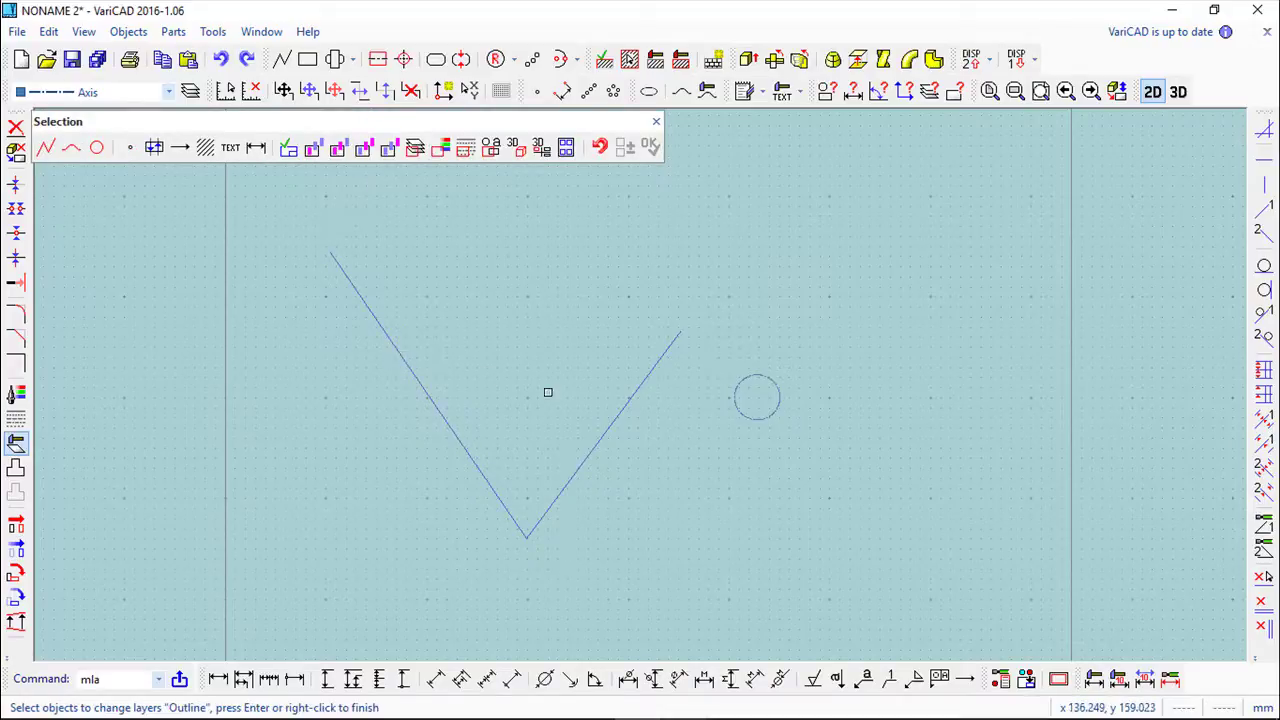
left_click(763, 421)
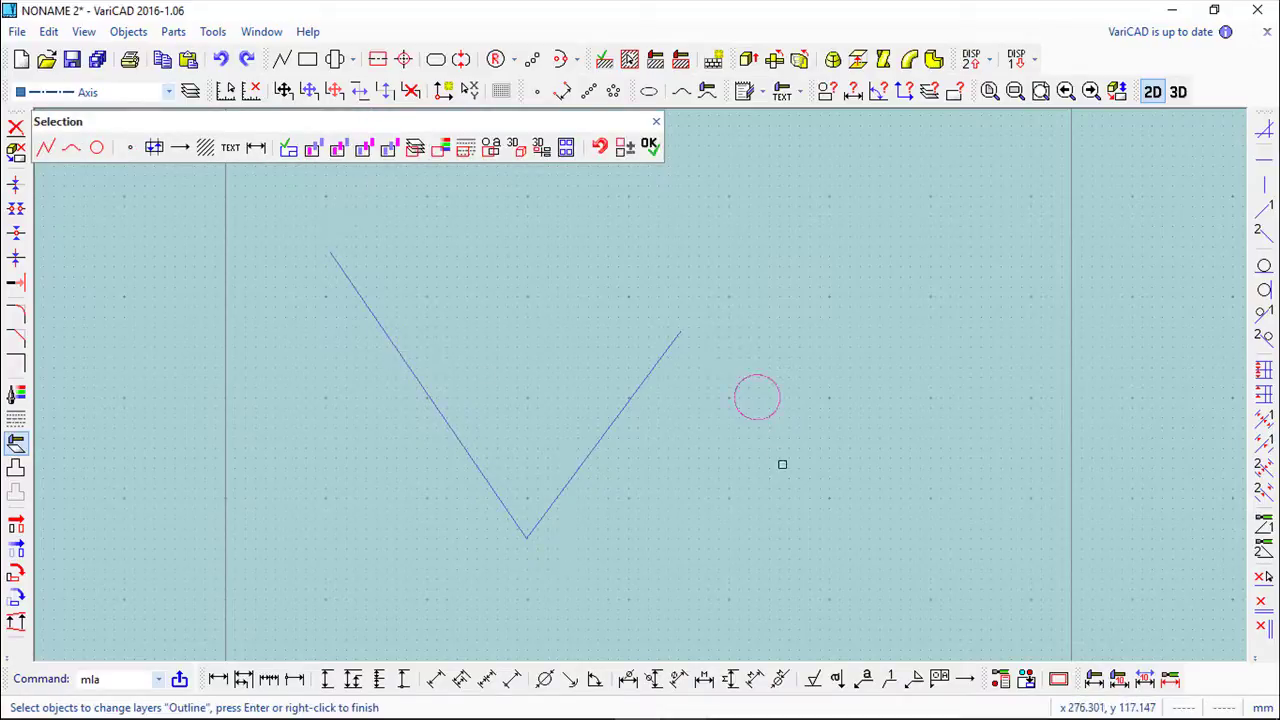
left_click(650, 147)
middle_click_drag(816, 416, 648, 363)
scroll(640, 363, "up", 4)
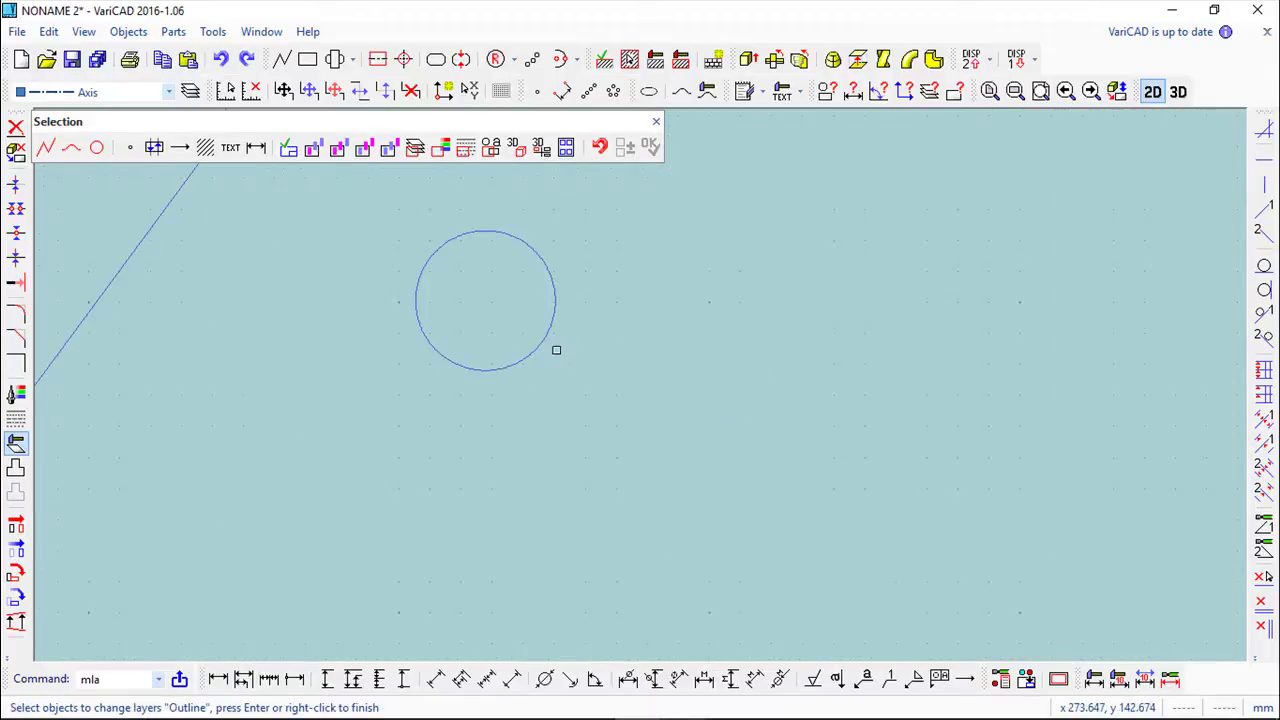
scroll(615, 285, "down", 3)
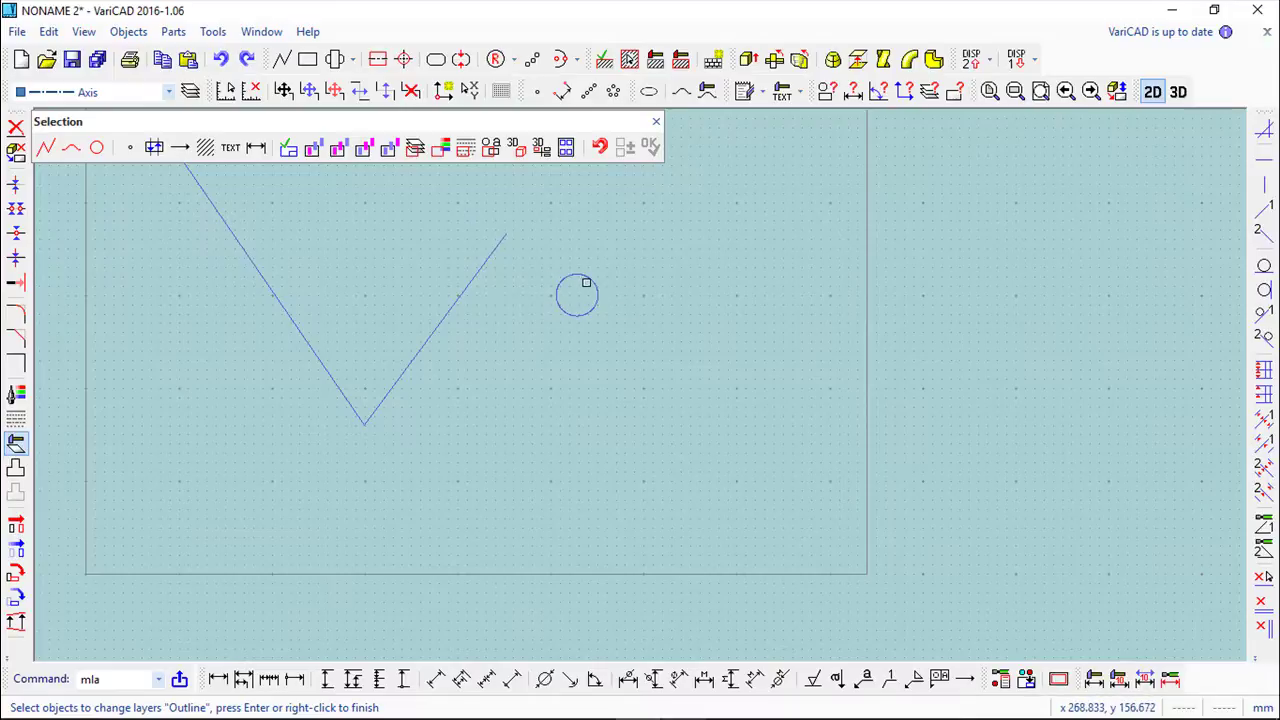
left_click(655, 121)
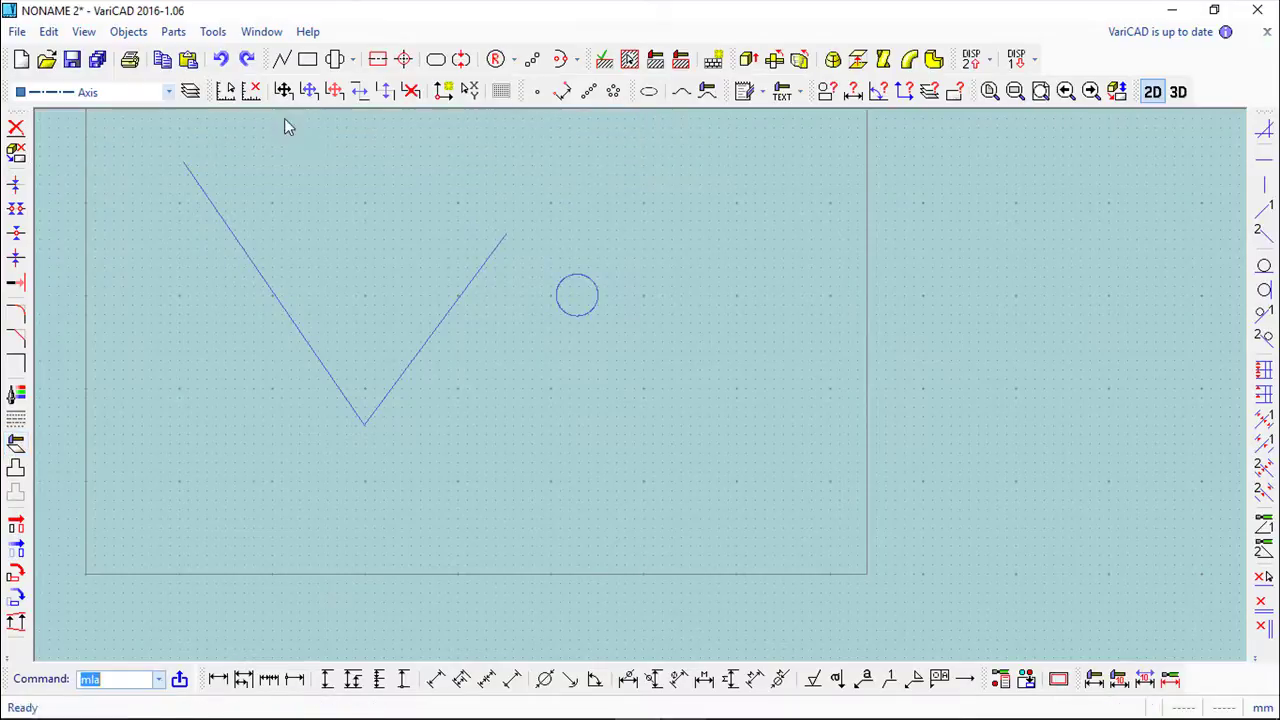
Make layer 0 the current layer and delete layer1 in layer management.
left_click(171, 92)
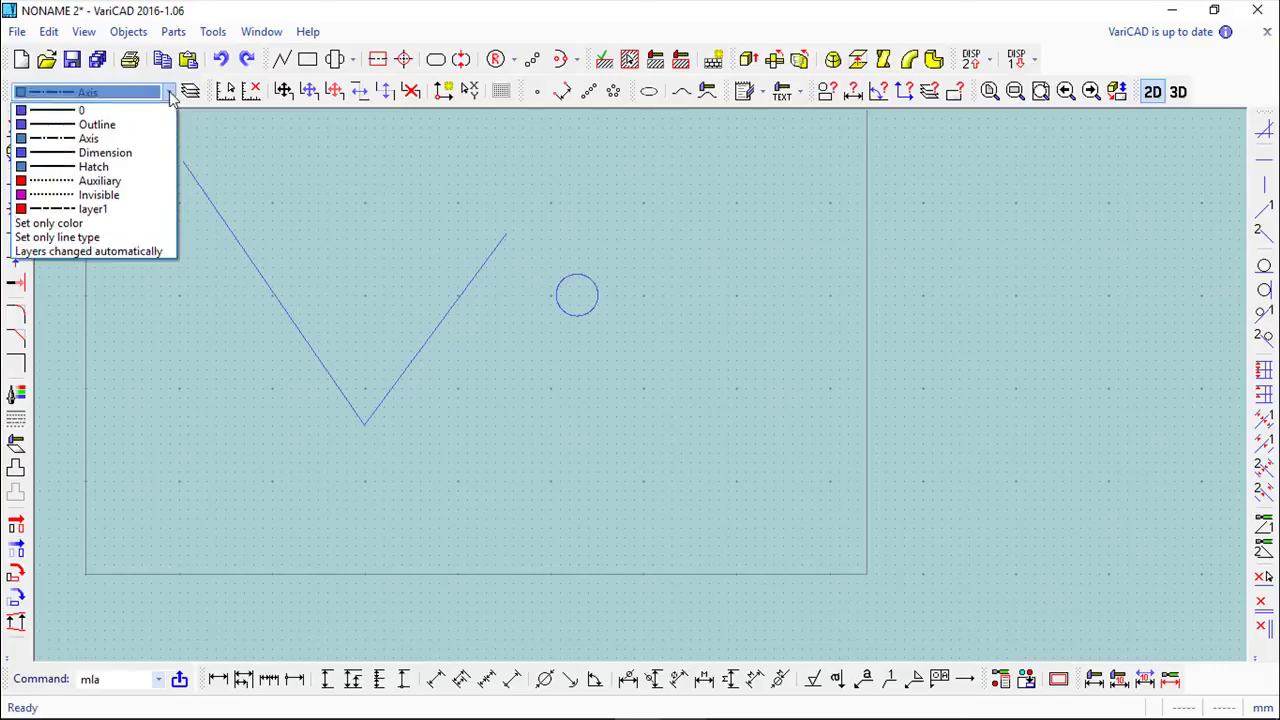
left_click(104, 112)
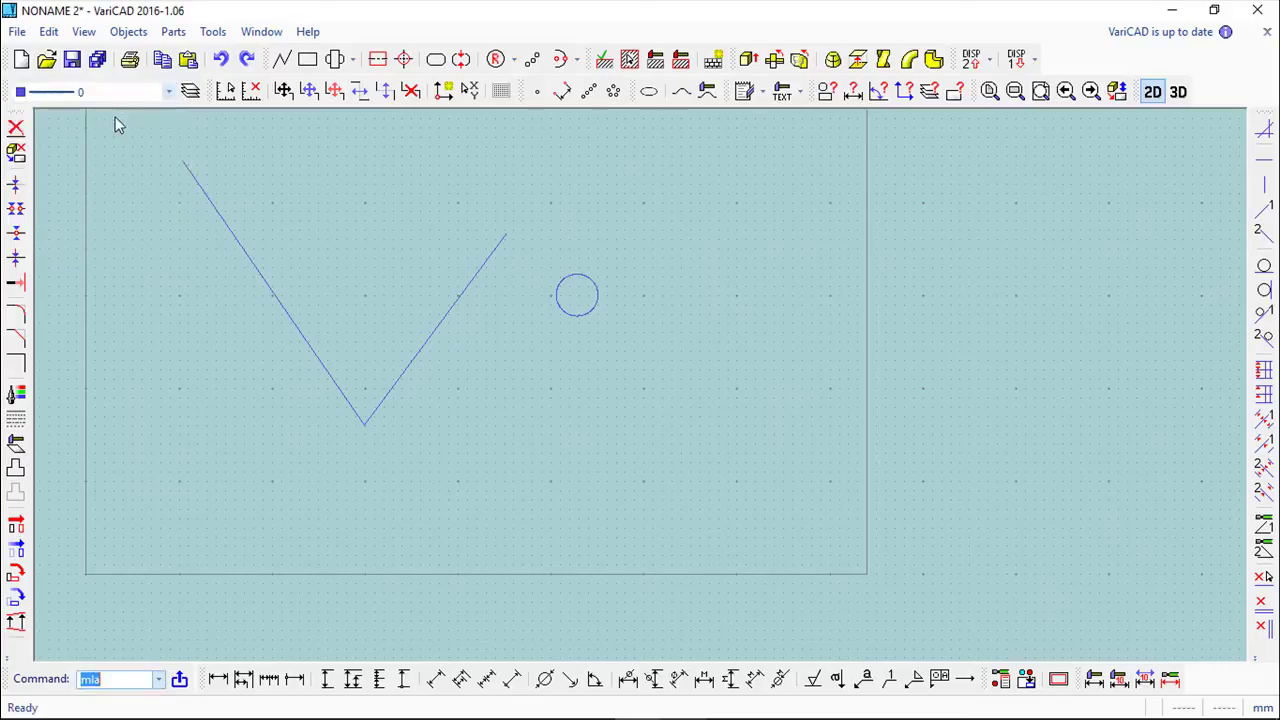
left_click(189, 91)
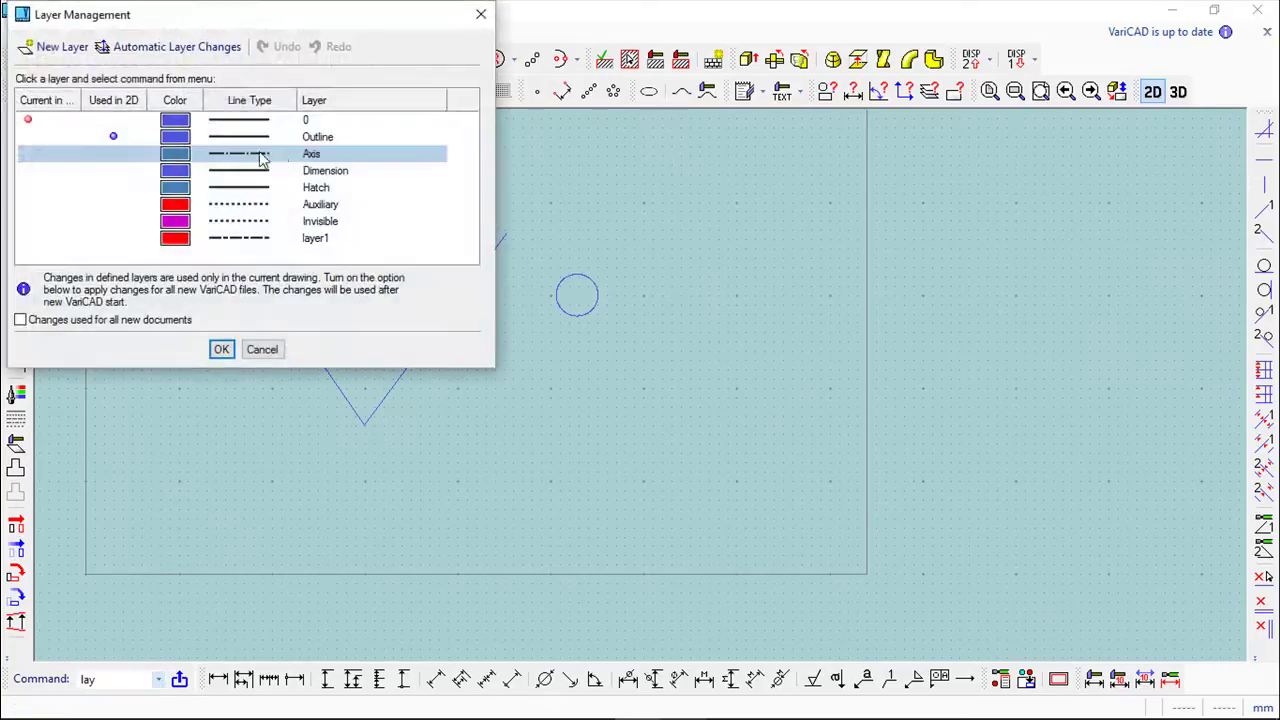
left_click_drag(263, 20, 424, 147)
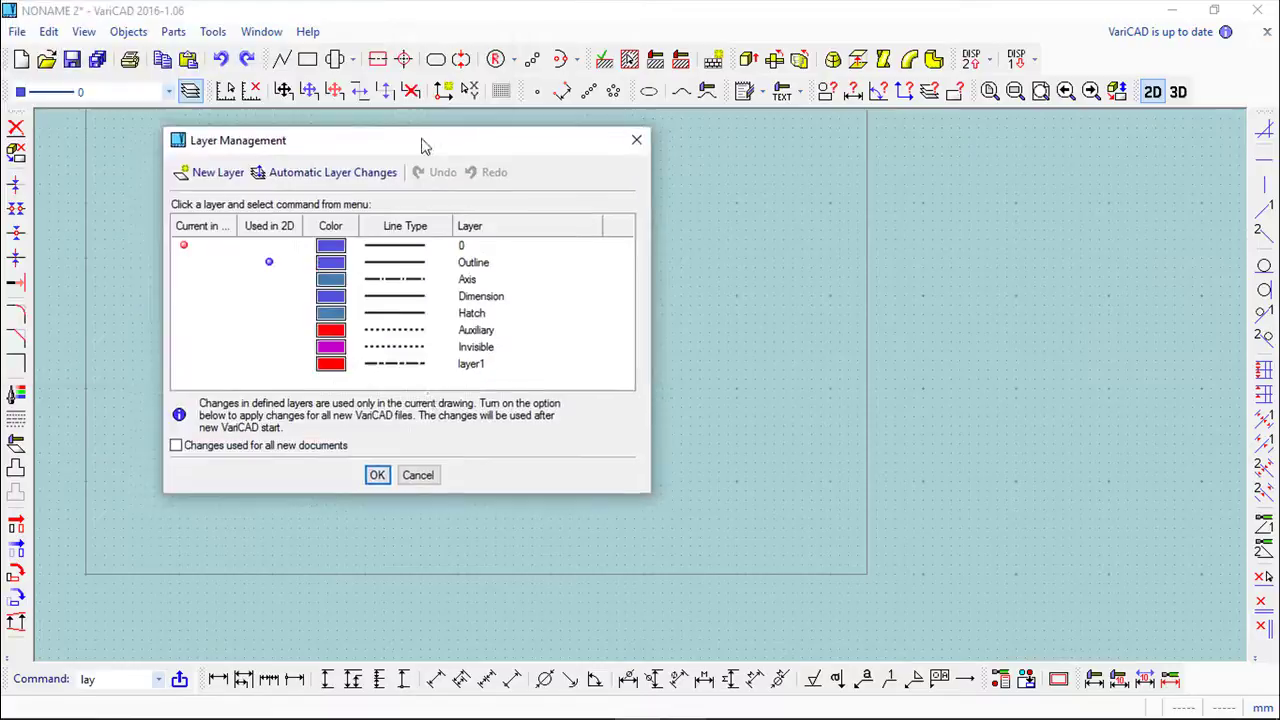
right_click(410, 370)
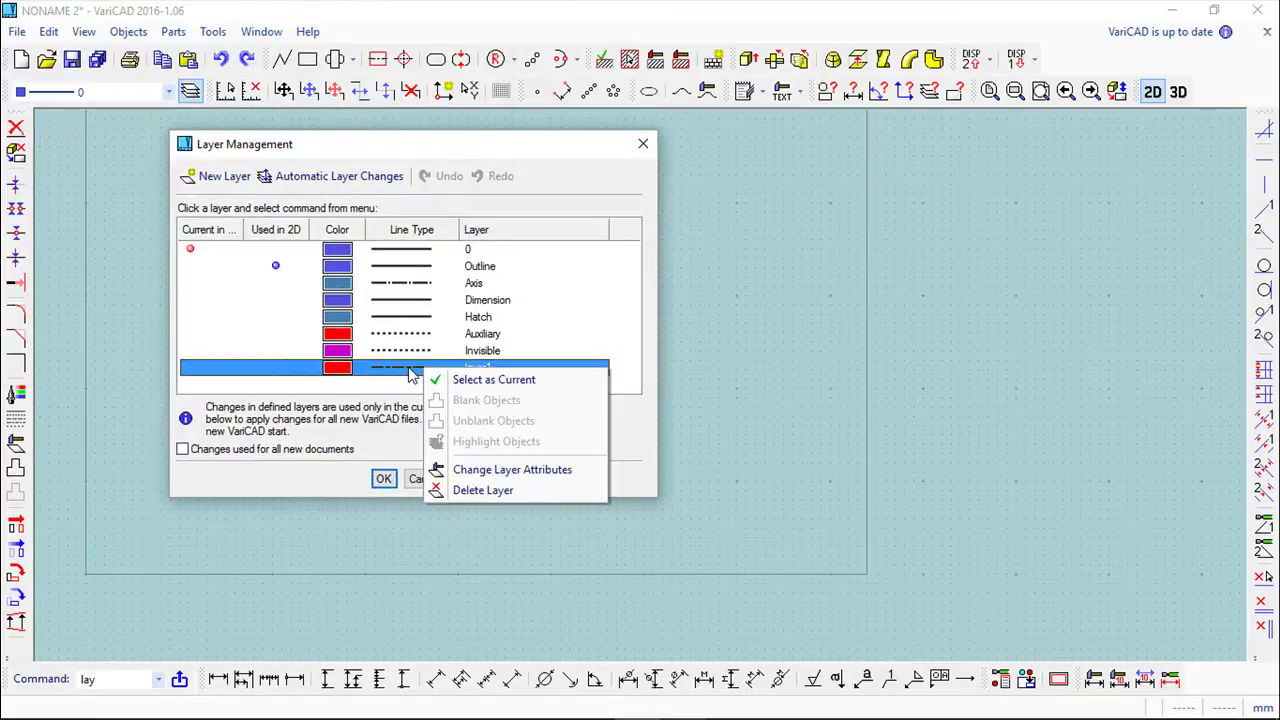
left_click(489, 492)
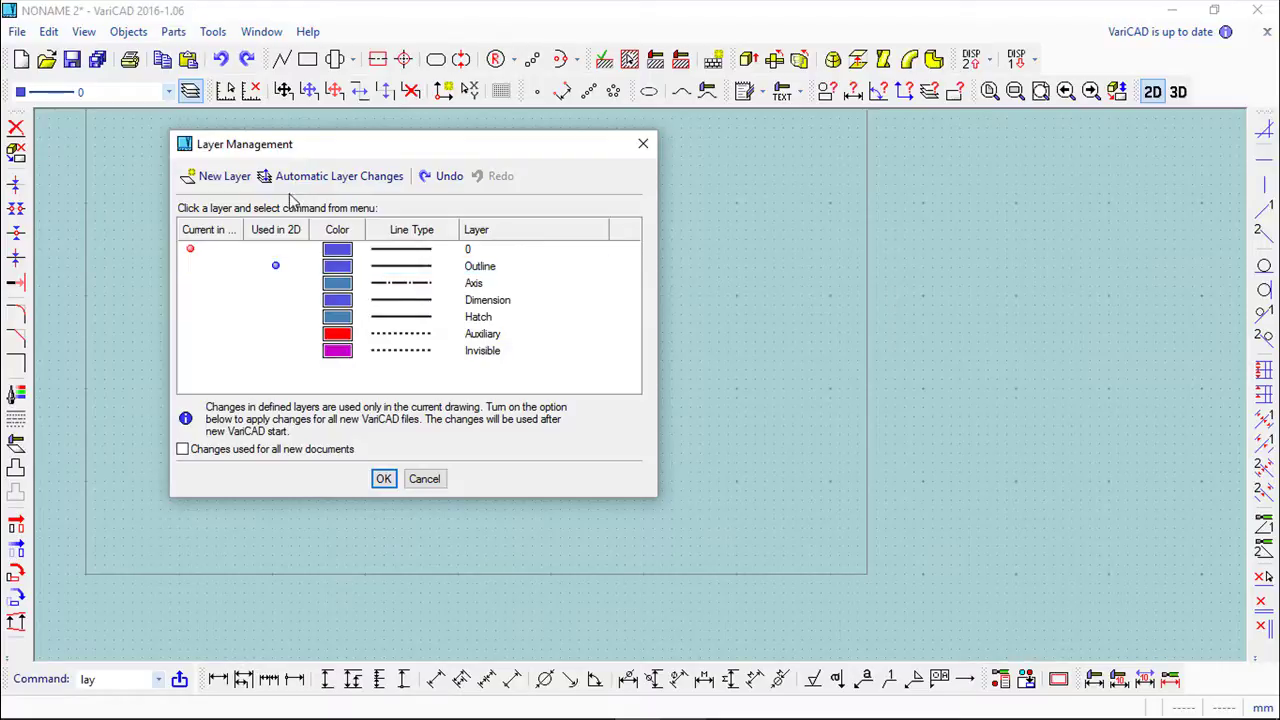
Open the layer assignments for automatic layer changes and examine the command groups from lines and curves to dimensioning.
left_click(355, 184)
left_click_drag(391, 170, 533, 261)
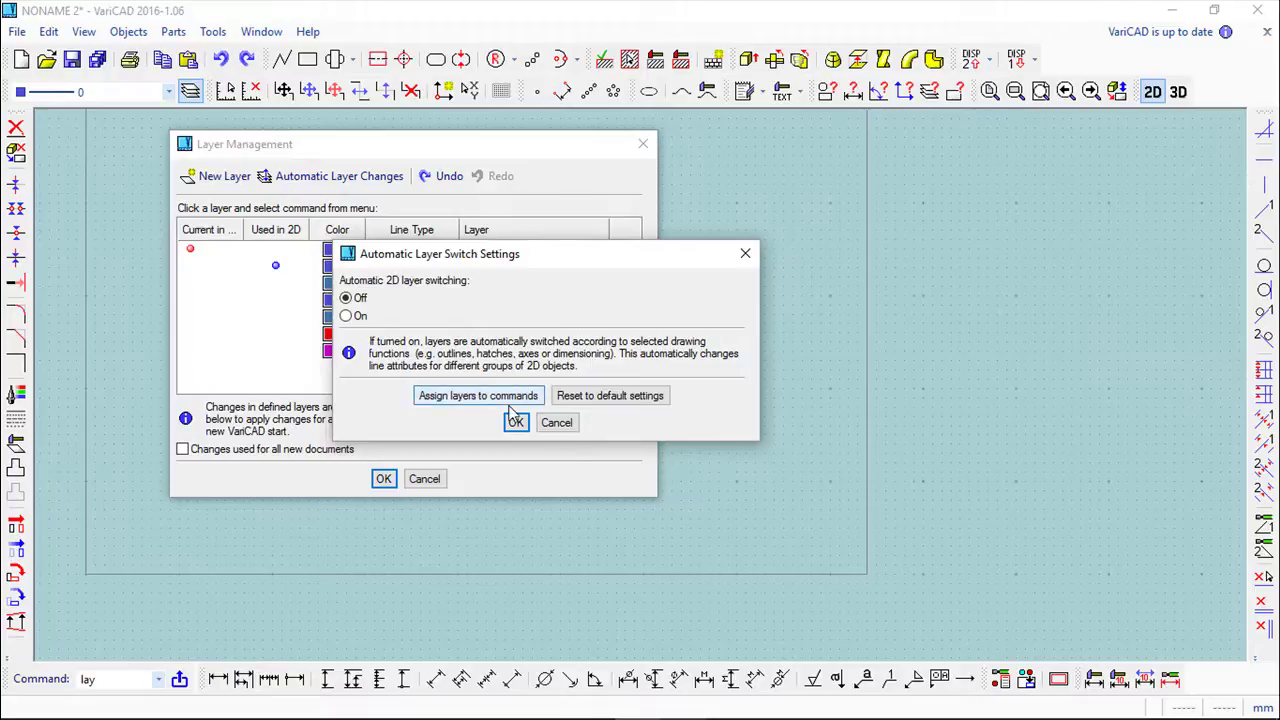
left_click(475, 396)
left_click_drag(748, 258, 631, 127)
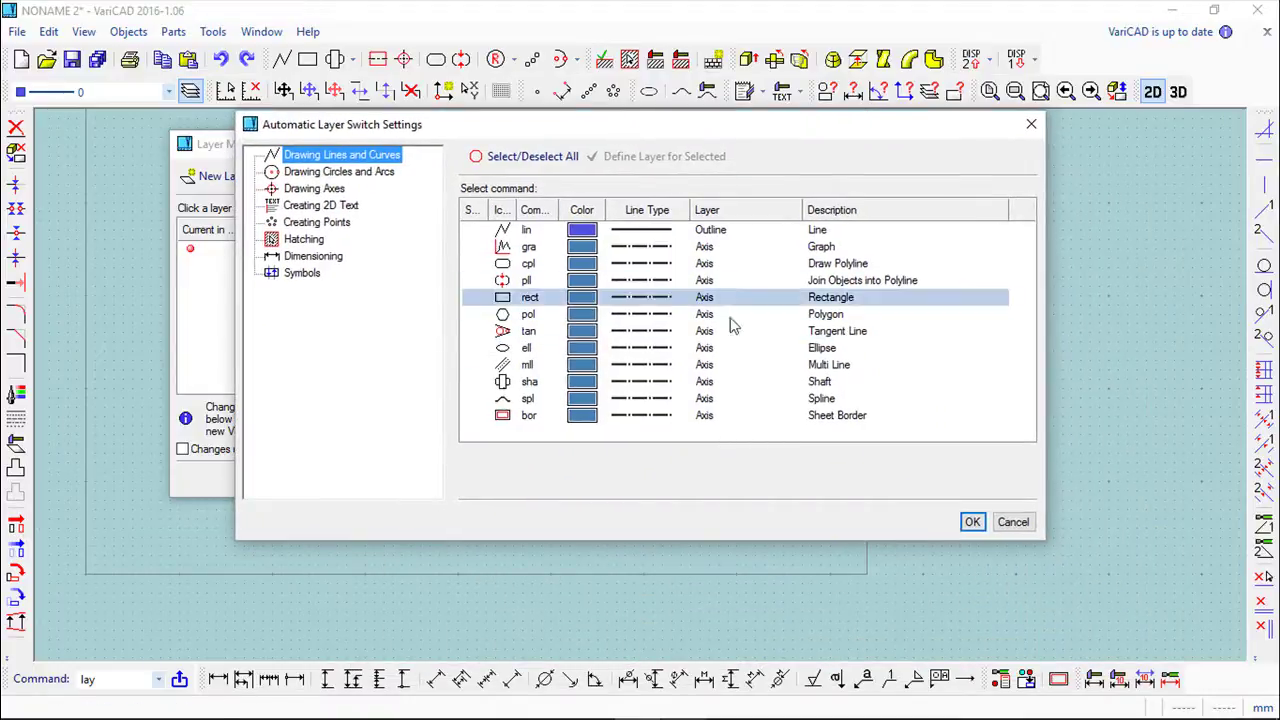
left_click(518, 248)
left_click(338, 172)
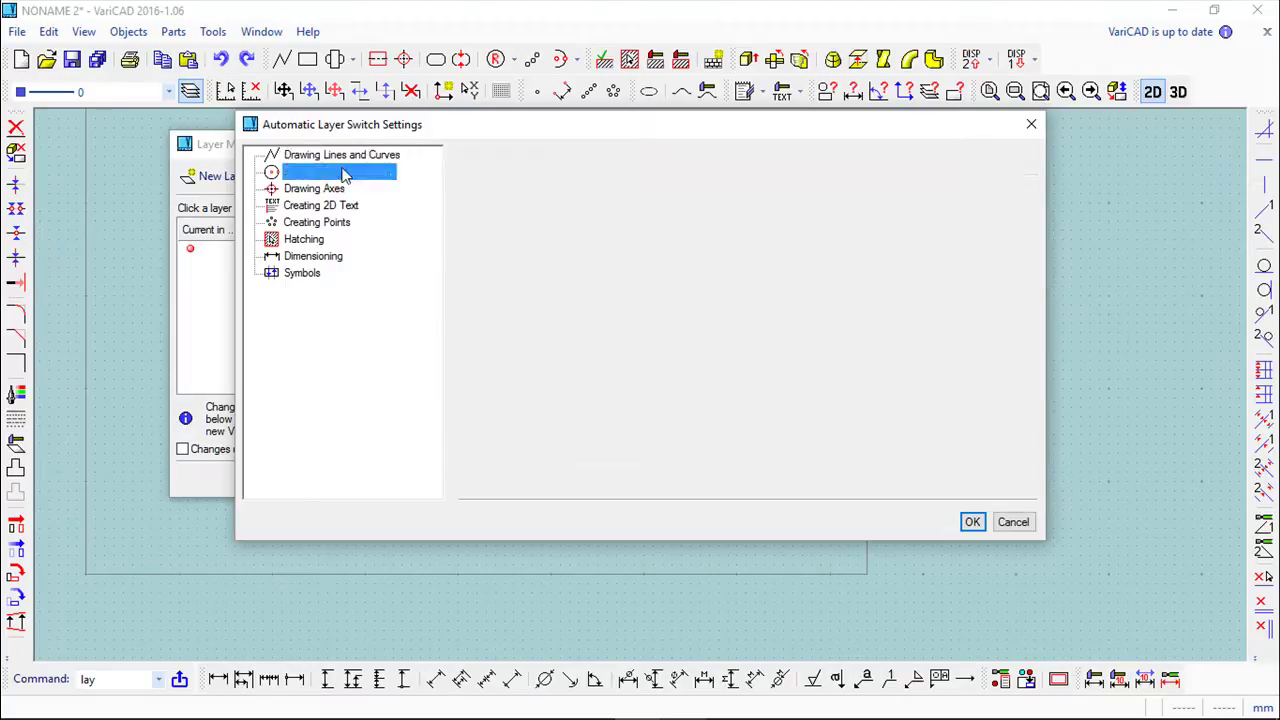
left_click(322, 190)
left_click(322, 205)
left_click(316, 222)
left_click(305, 239)
left_click(311, 256)
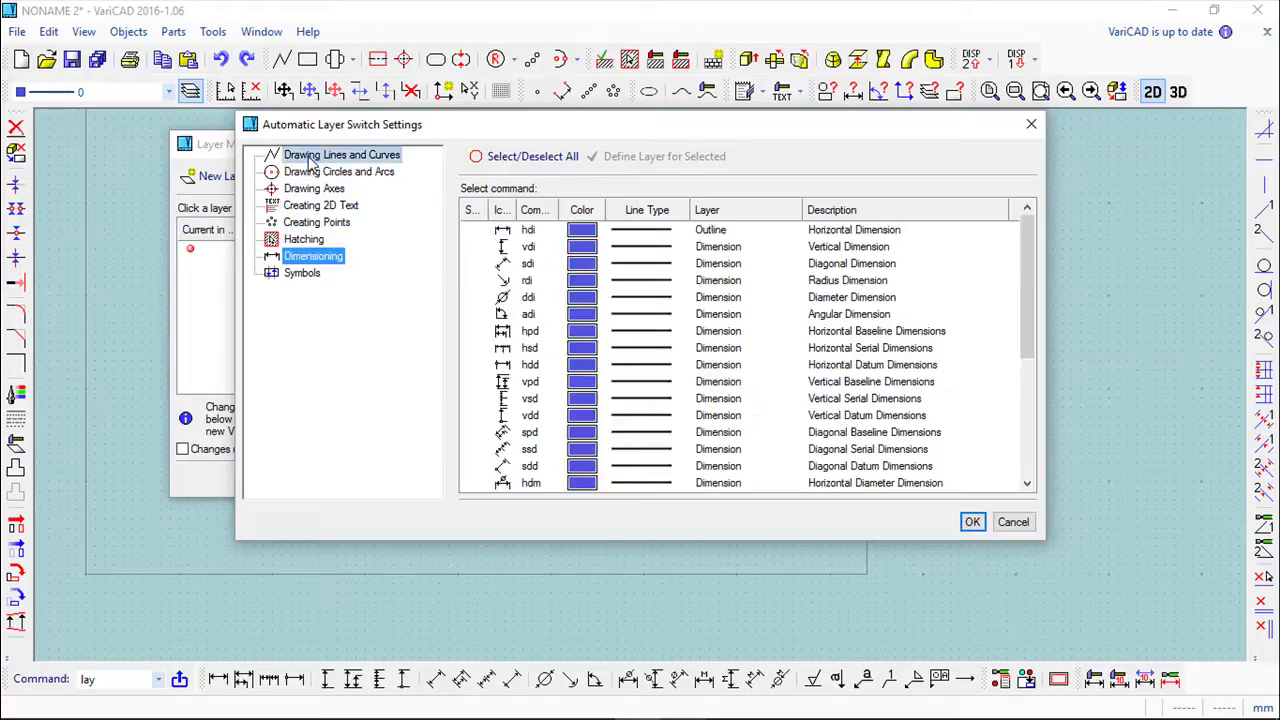
left_click(322, 155)
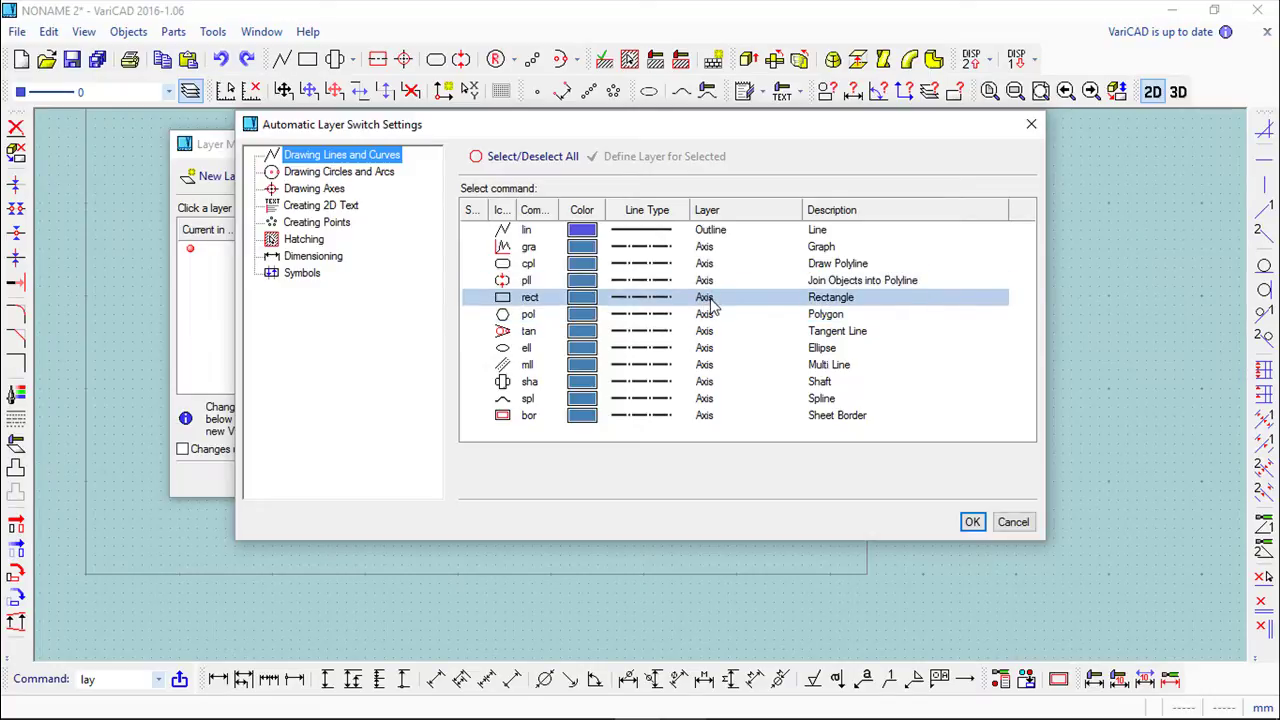
Assign the Auxiliary layer to the Rectangle command for automatic layer switching.
left_click(578, 304)
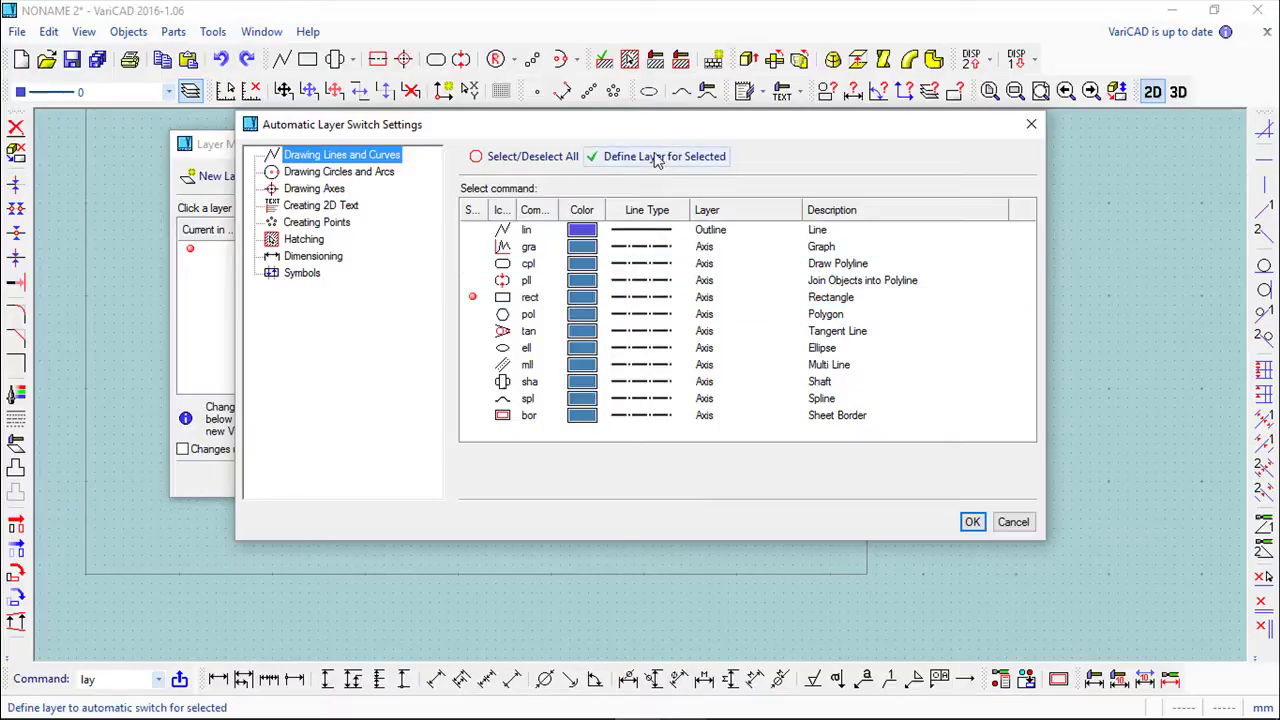
left_click(657, 160)
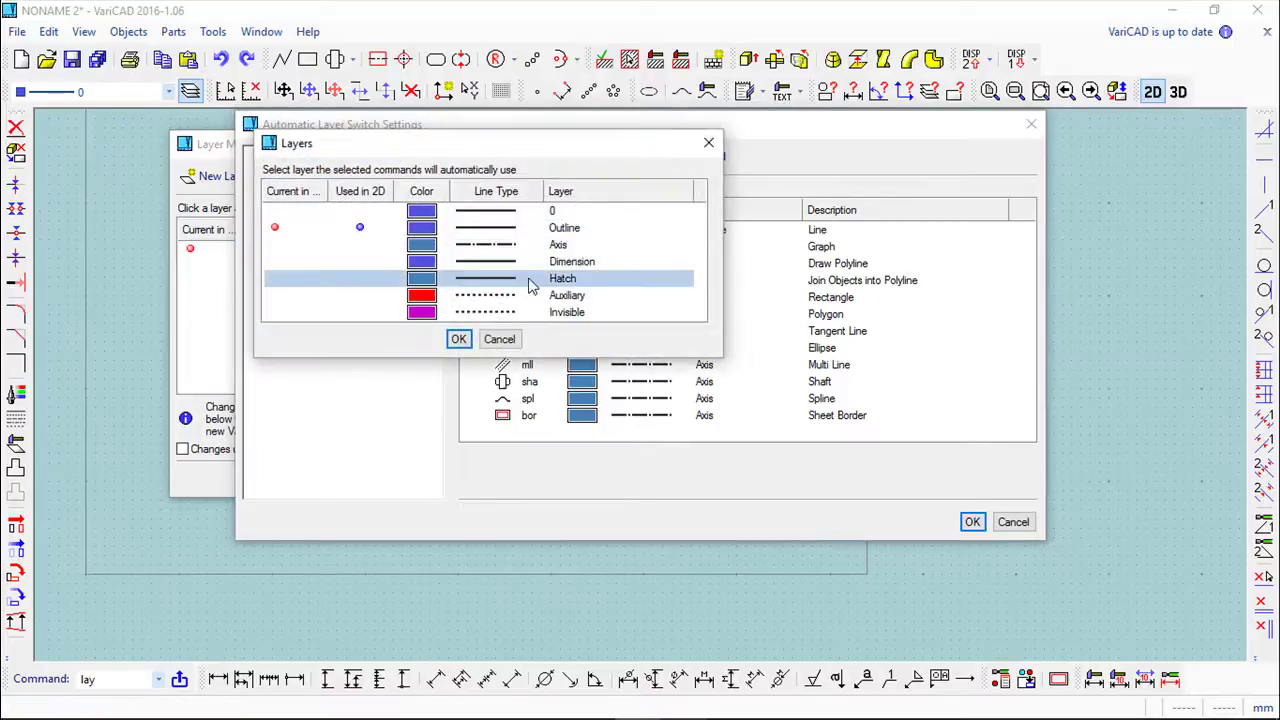
double_click(421, 297)
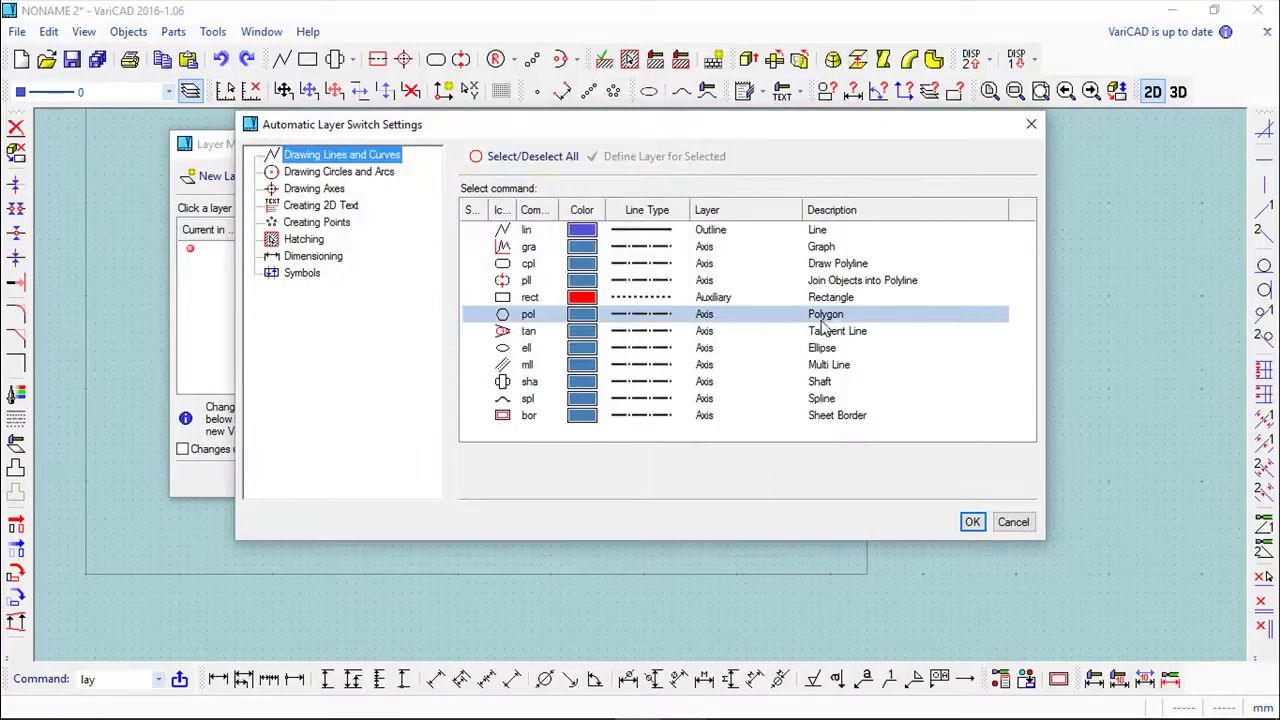
left_click(972, 522)
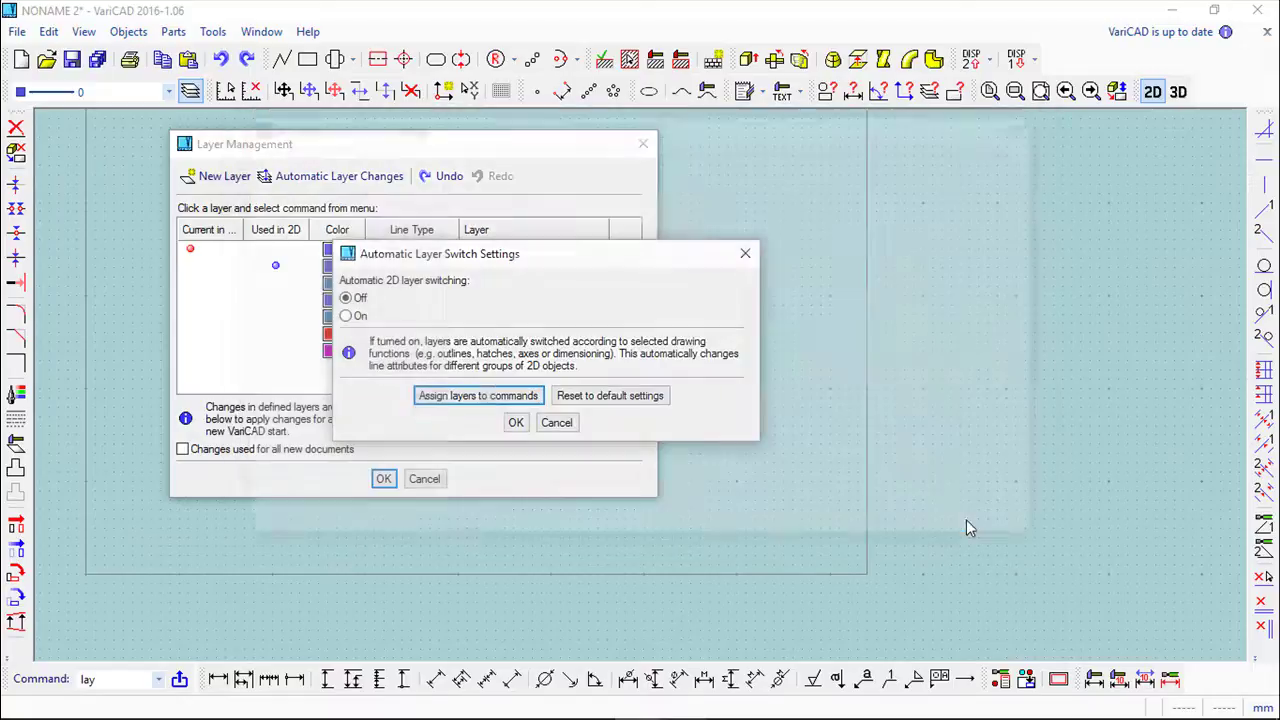
Turn on automatic 2D layer switching and accept the layer management changes.
left_click(346, 317)
left_click(516, 424)
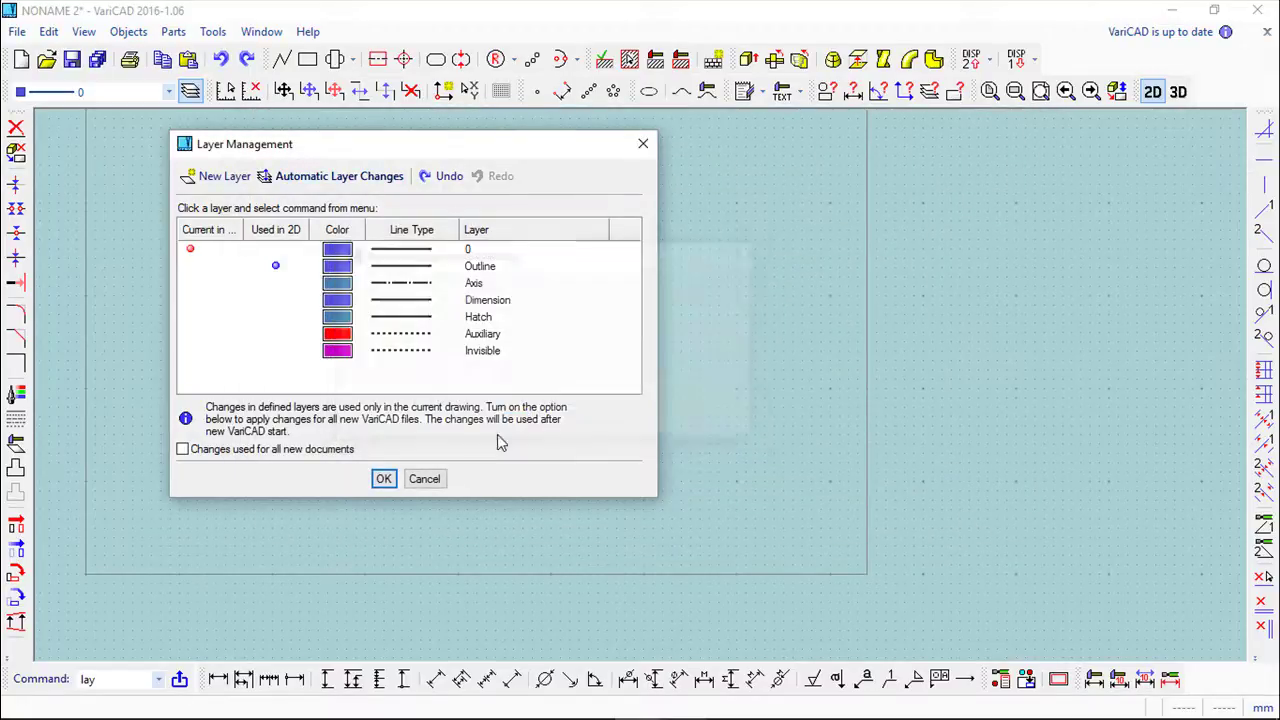
left_click(384, 480)
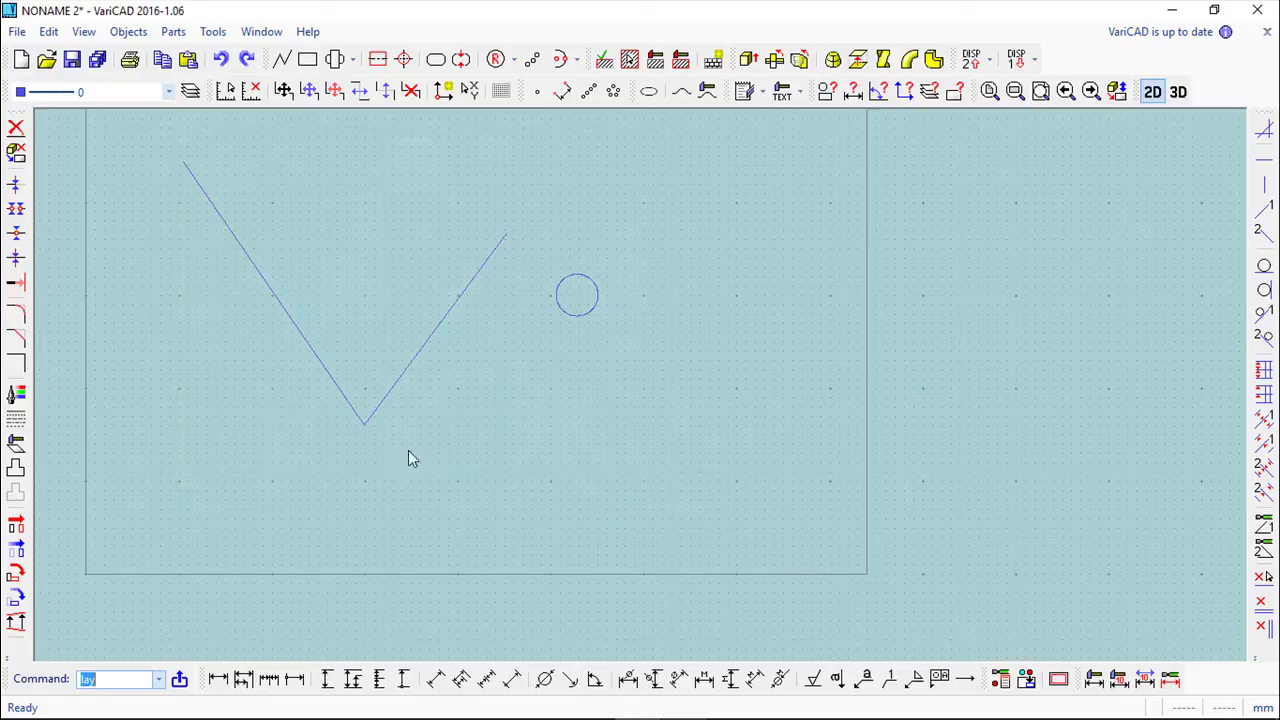
Draw a horizontal rectangle below the circle with the Rectangle command and check its line style.
left_click(307, 59)
left_click(477, 387)
left_click(665, 481)
scroll(666, 446, "up", 2)
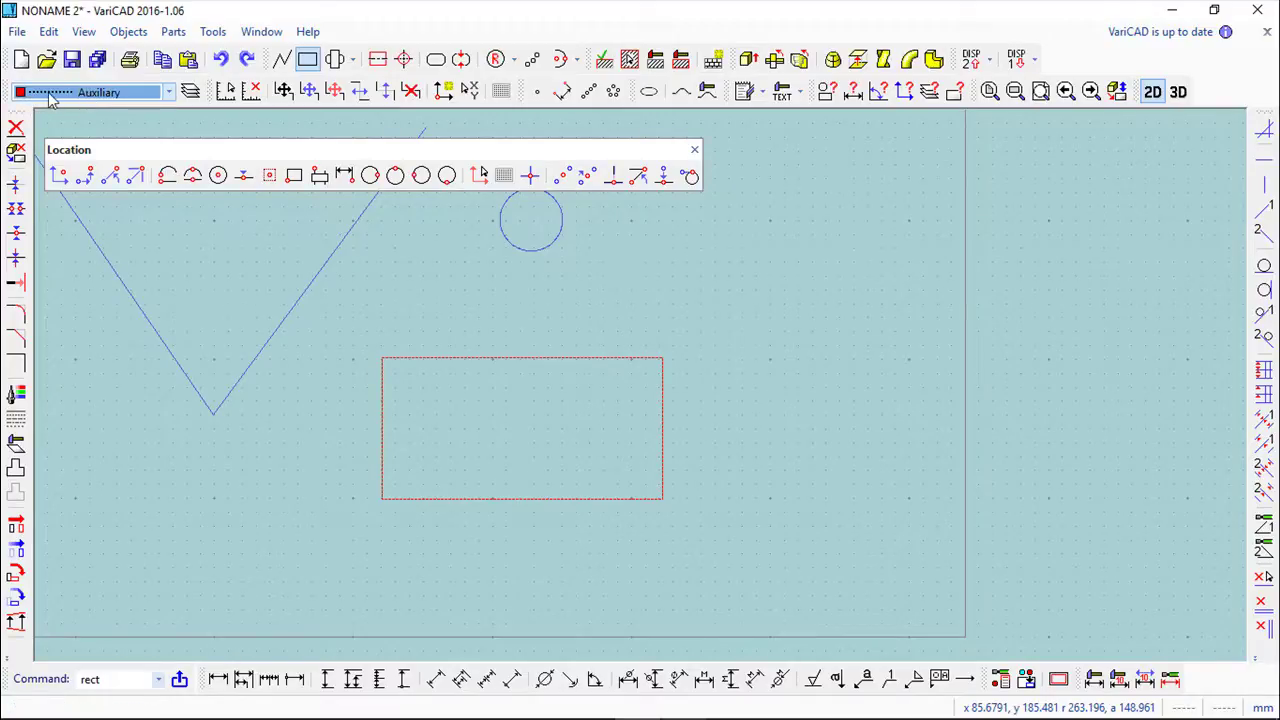
scroll(600, 400, "down", 3)
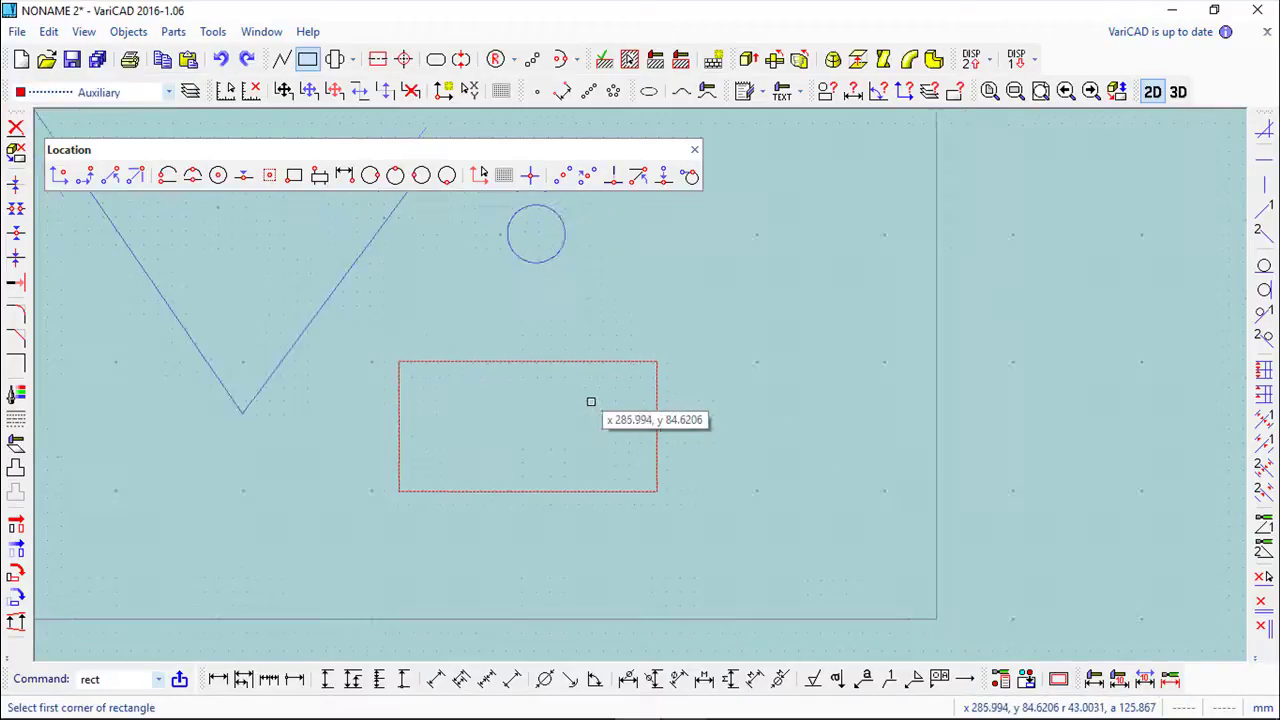
left_click(695, 148)
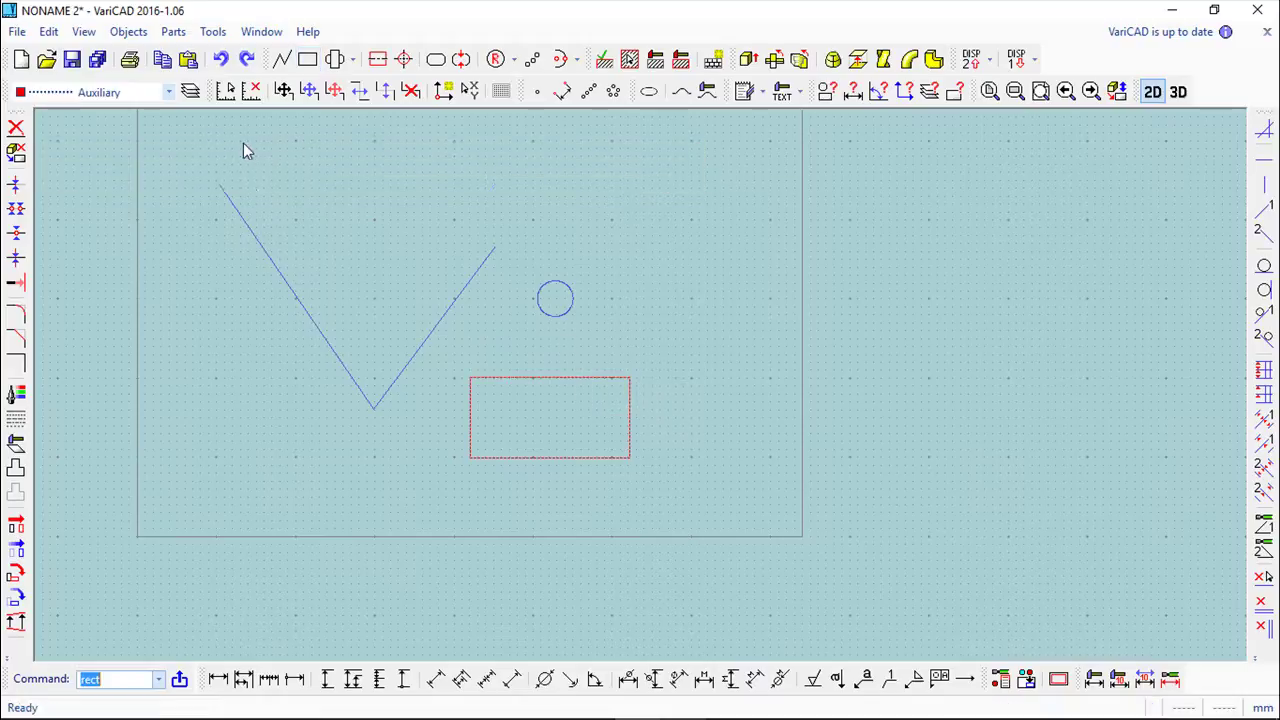
Draw a slightly rising line above the circle, crossing the upper end of the V's right arm.
left_click(283, 62)
key("Return")
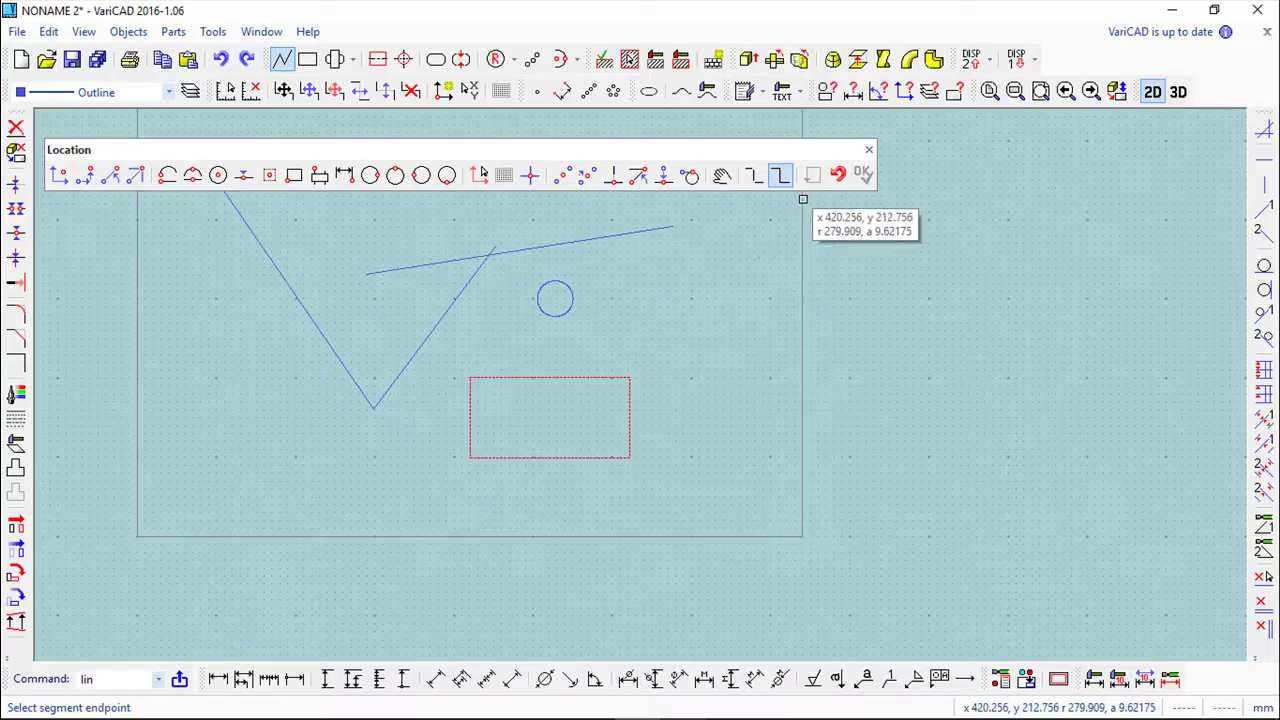
left_click(868, 149)
mouse_move(675, 310)
middle_mouse_down()
mouse_move(738, 410)
mouse_move(750, 386)
middle_mouse_up()
scroll(741, 390, "up", 1)
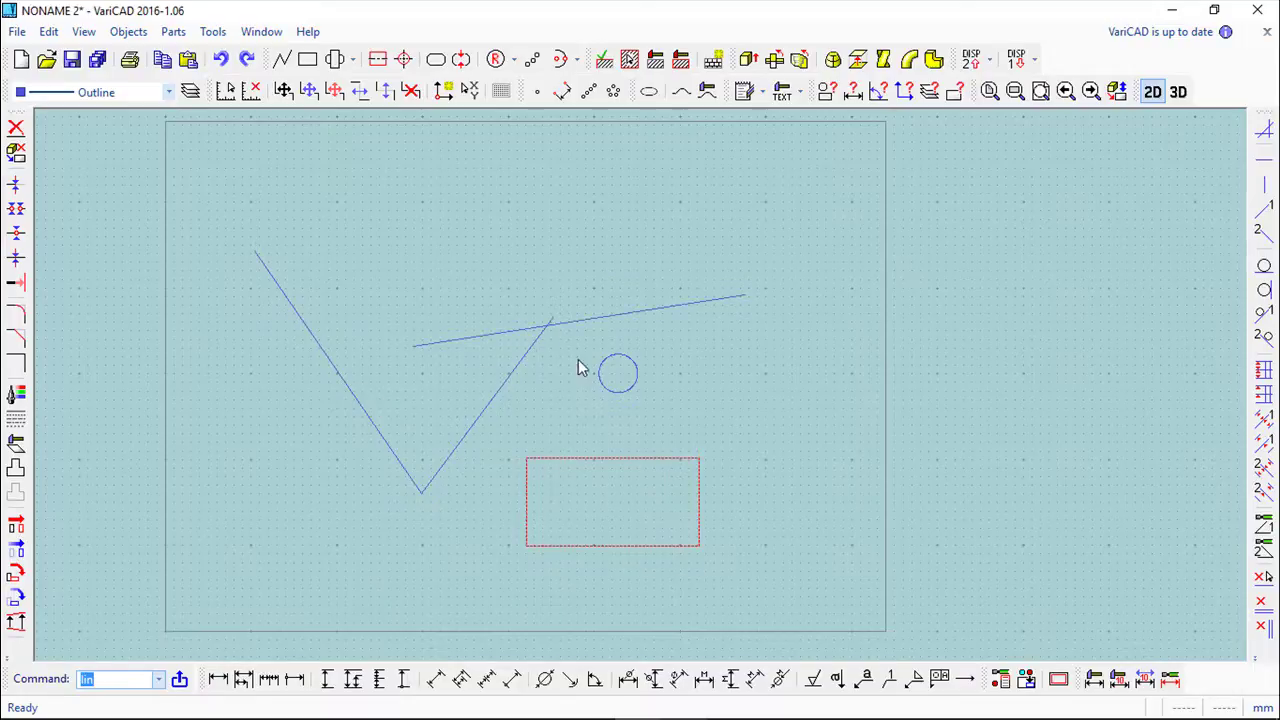
Change the colour of the slanted line above the circle to teal green (color 5).
left_click(18, 395)
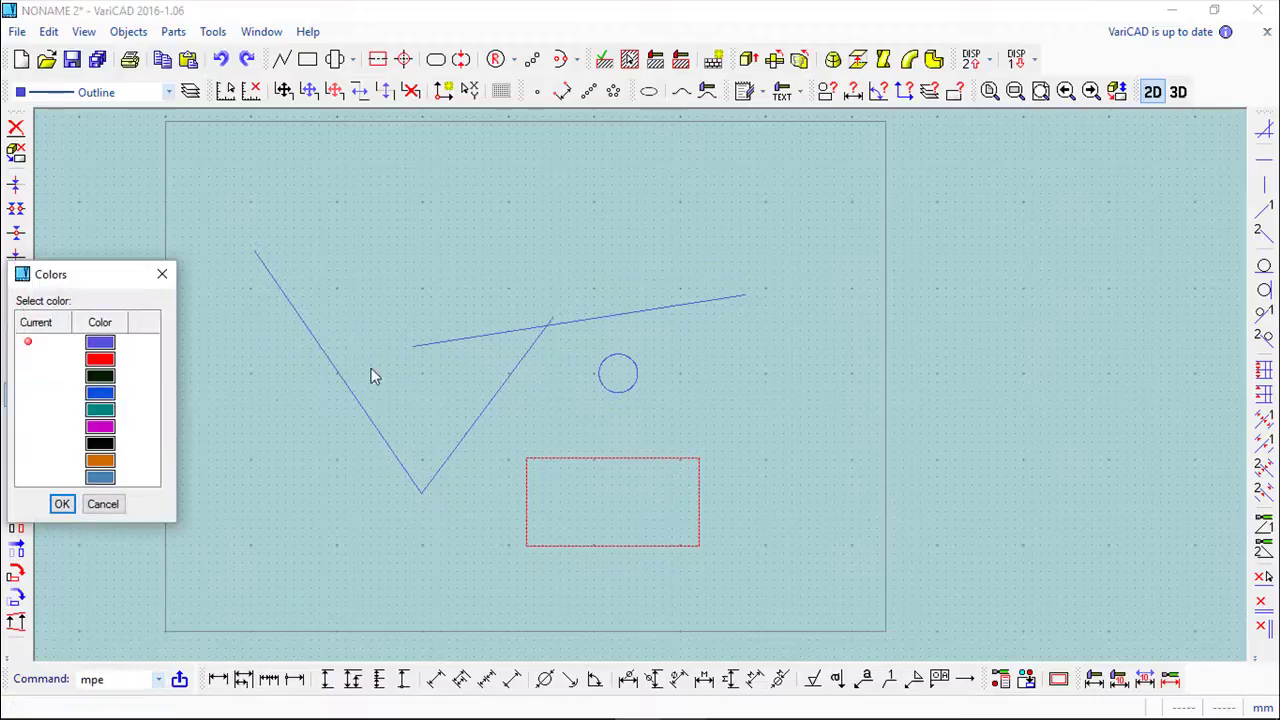
left_click_drag(120, 277, 205, 217)
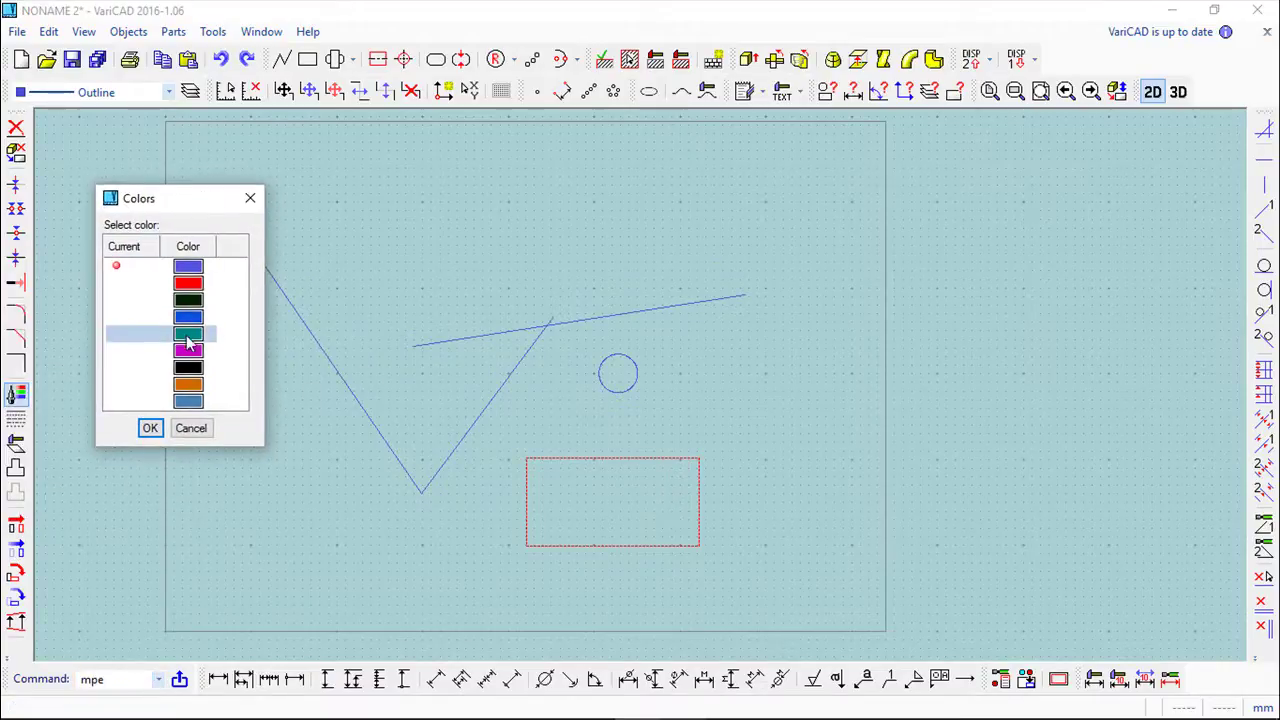
double_click(186, 334)
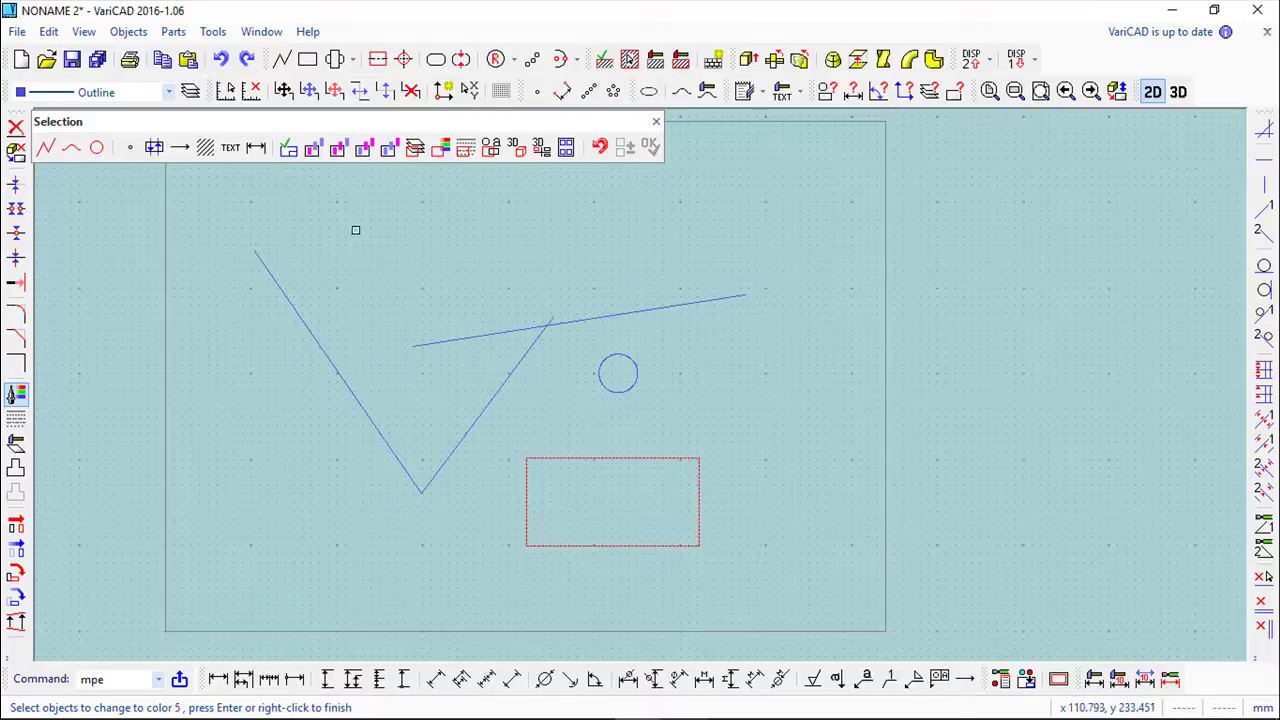
left_click(603, 317)
left_click(648, 147)
left_click(656, 121)
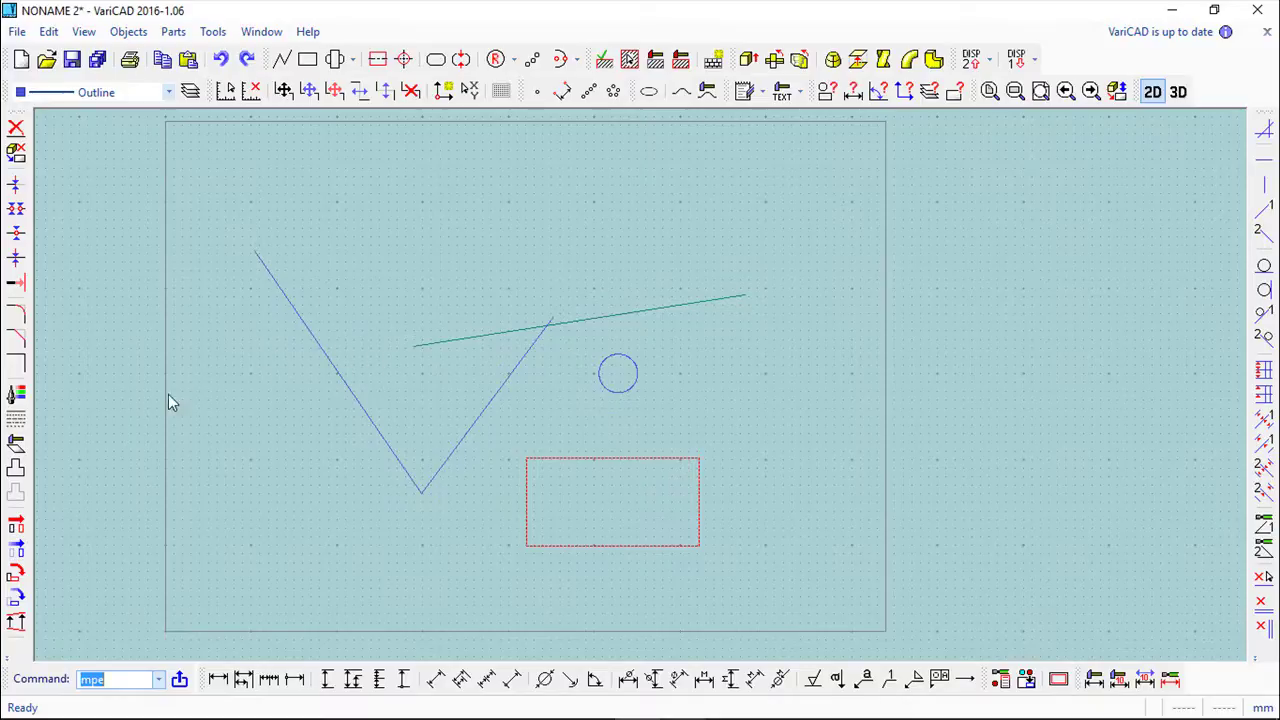
Change the slanted line's line type to the dash-dot line type 3 and check it up close.
left_click(20, 423)
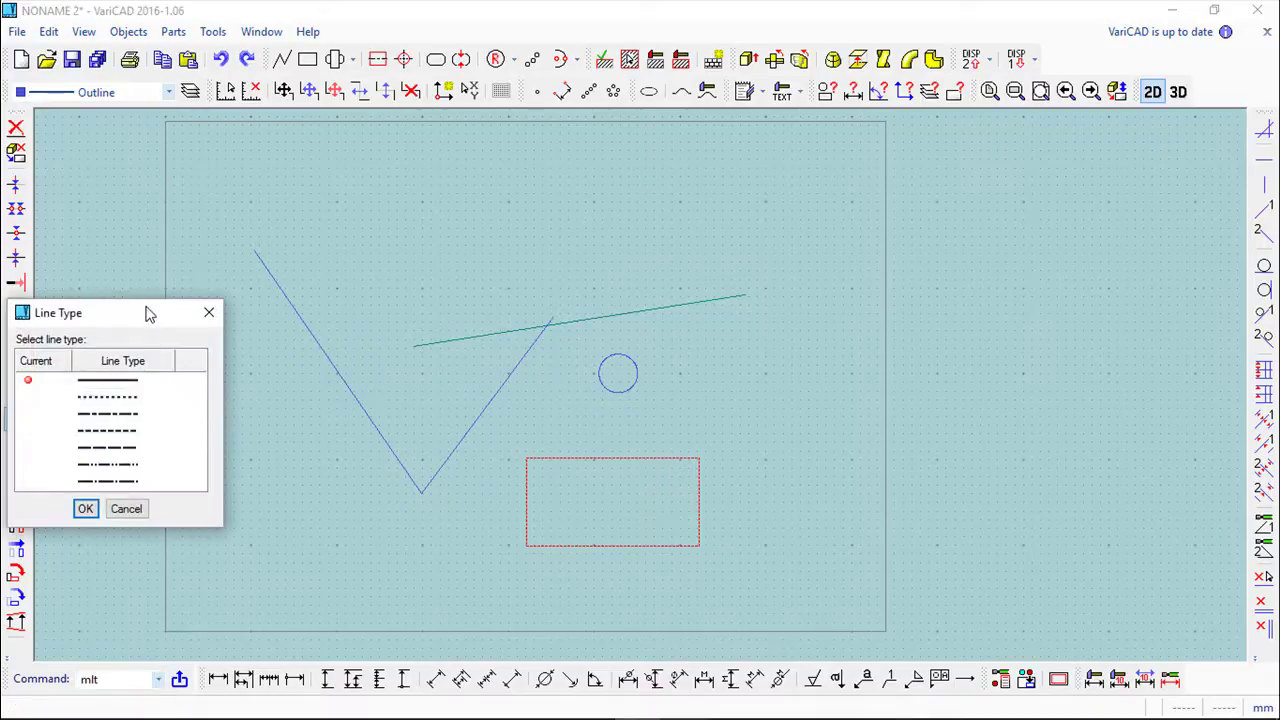
left_click_drag(150, 309, 240, 168)
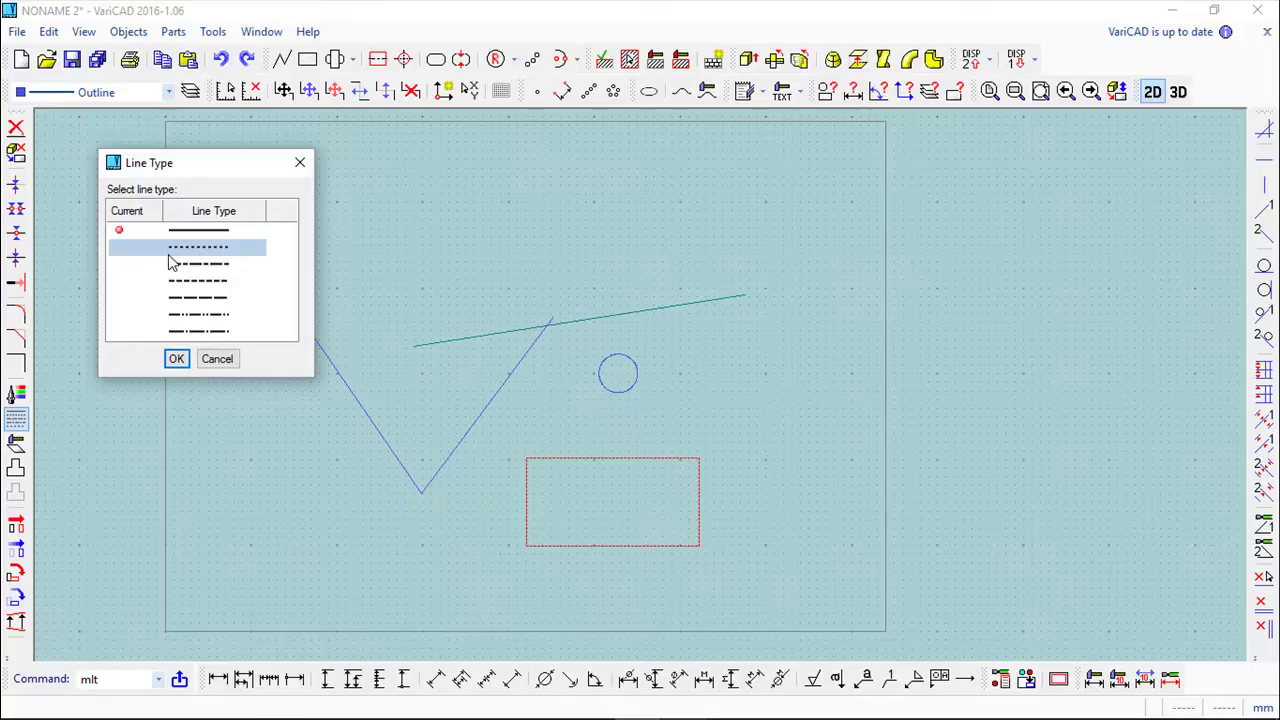
double_click(218, 266)
left_click(517, 330)
scroll(644, 306, "up", 5)
scroll(568, 354, "down", 5)
scroll(480, 358, "down", 1)
mouse_move(391, 380)
middle_mouse_down()
mouse_move(463, 337)
mouse_move(443, 363)
middle_mouse_up()
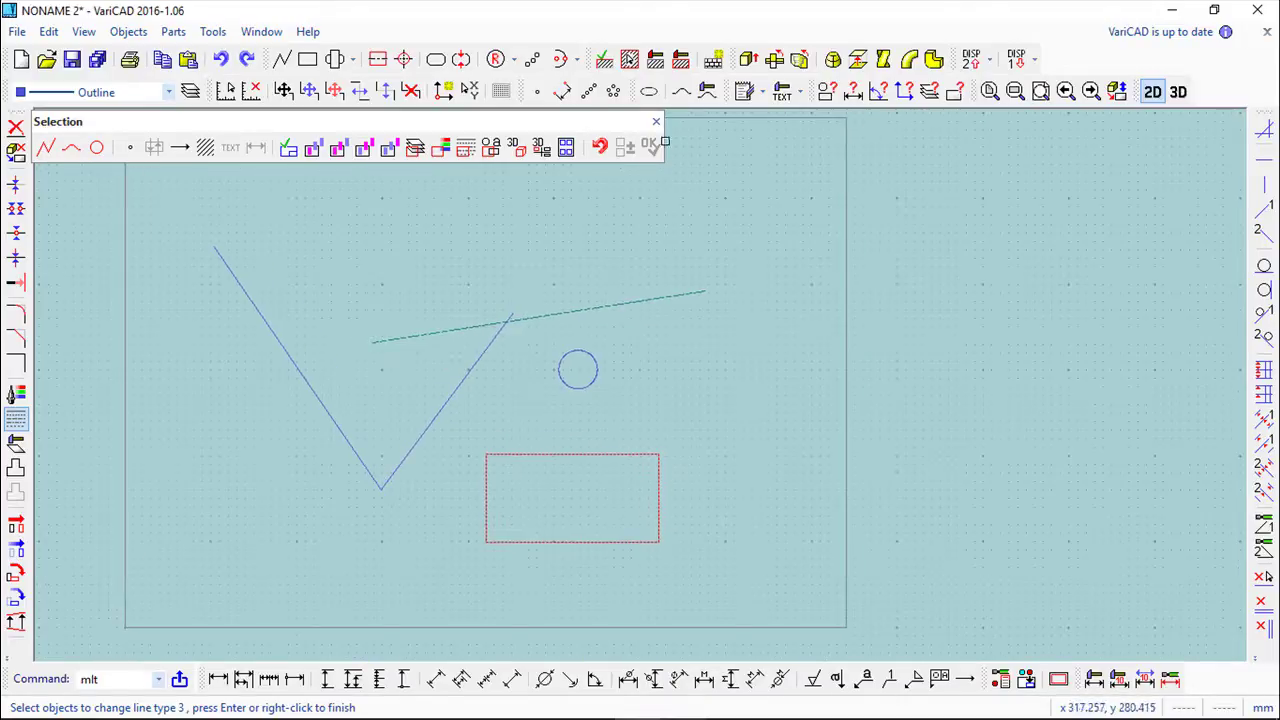
Set only the current drawing colour to magenta, leaving the active Outline layer selected.
left_click(656, 121)
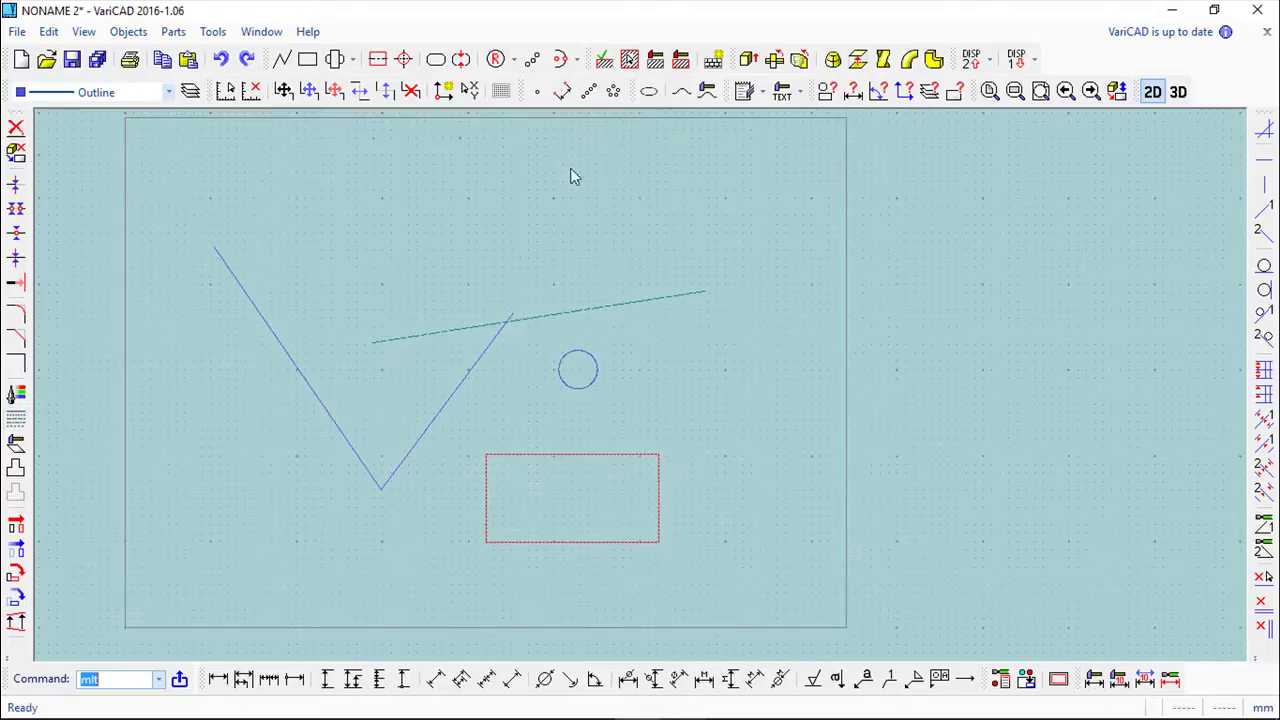
left_click(170, 92)
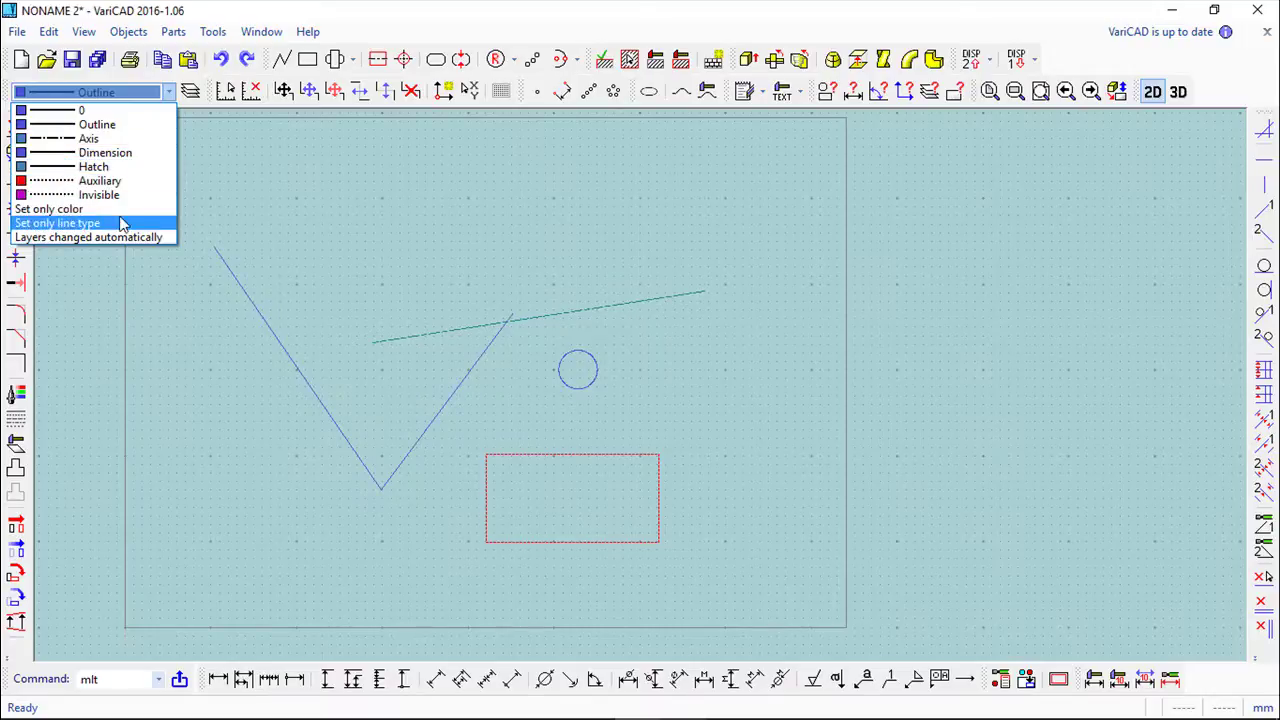
left_click(60, 210)
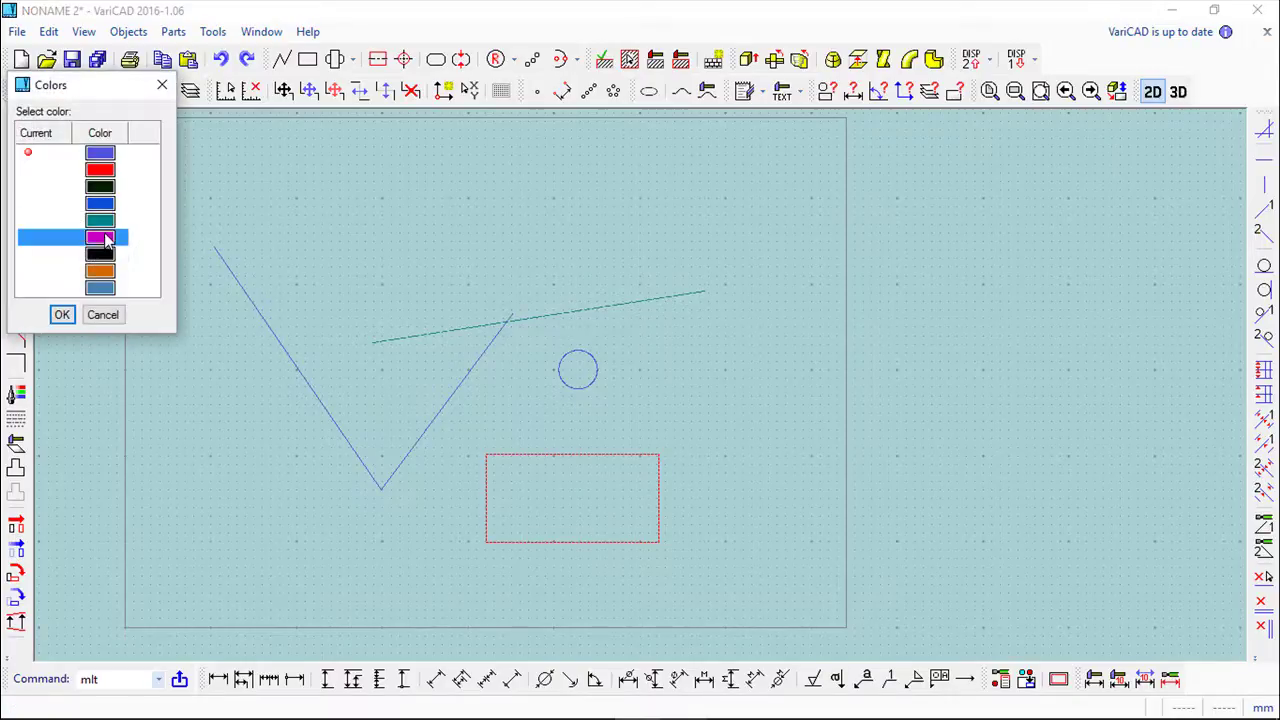
double_click(105, 240)
Set only the current drawing colour back to the first blue in the colour list.
left_click(169, 92)
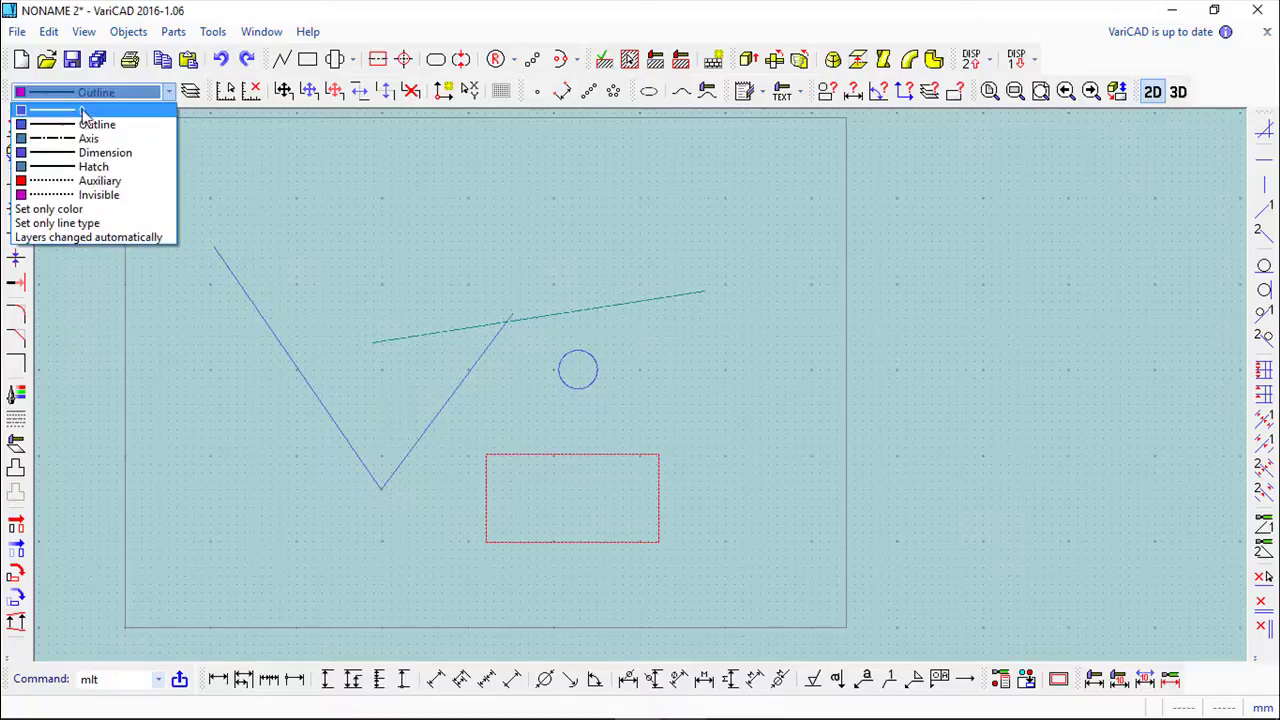
left_click(60, 210)
left_click(88, 158)
left_click(72, 312)
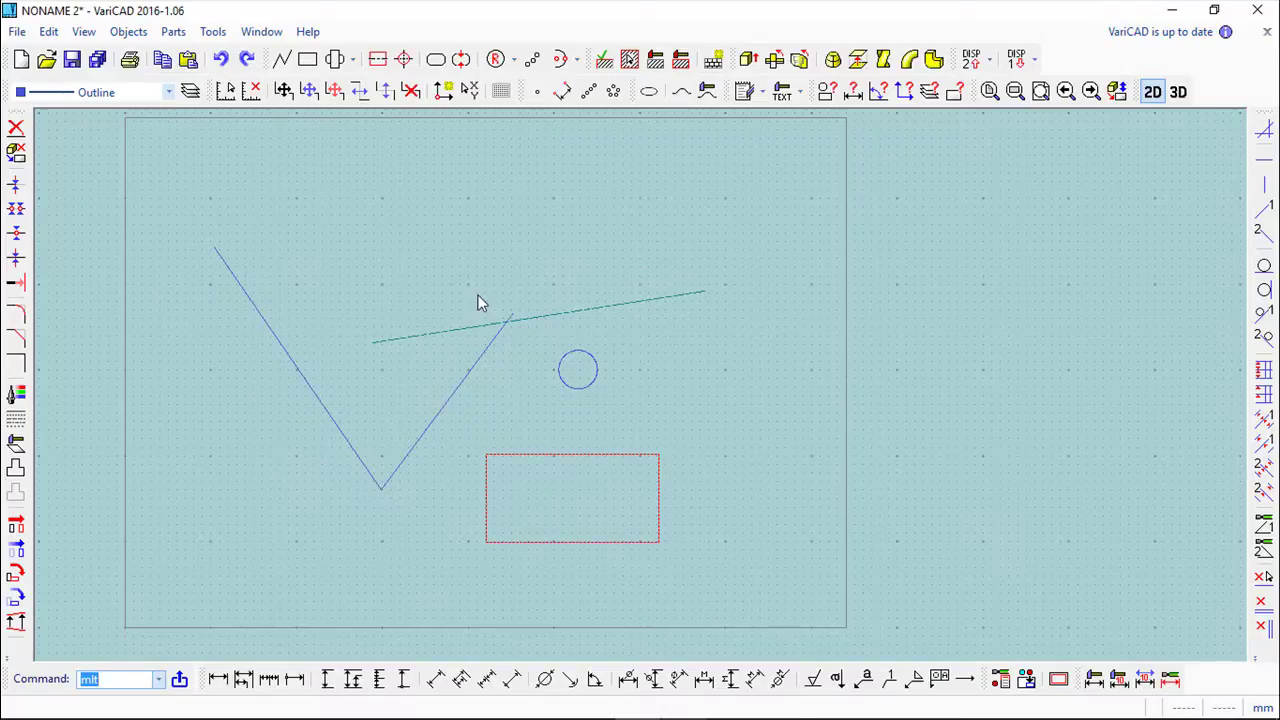
Blank the slanted dash-dot line and the circle.
left_click(16, 495)
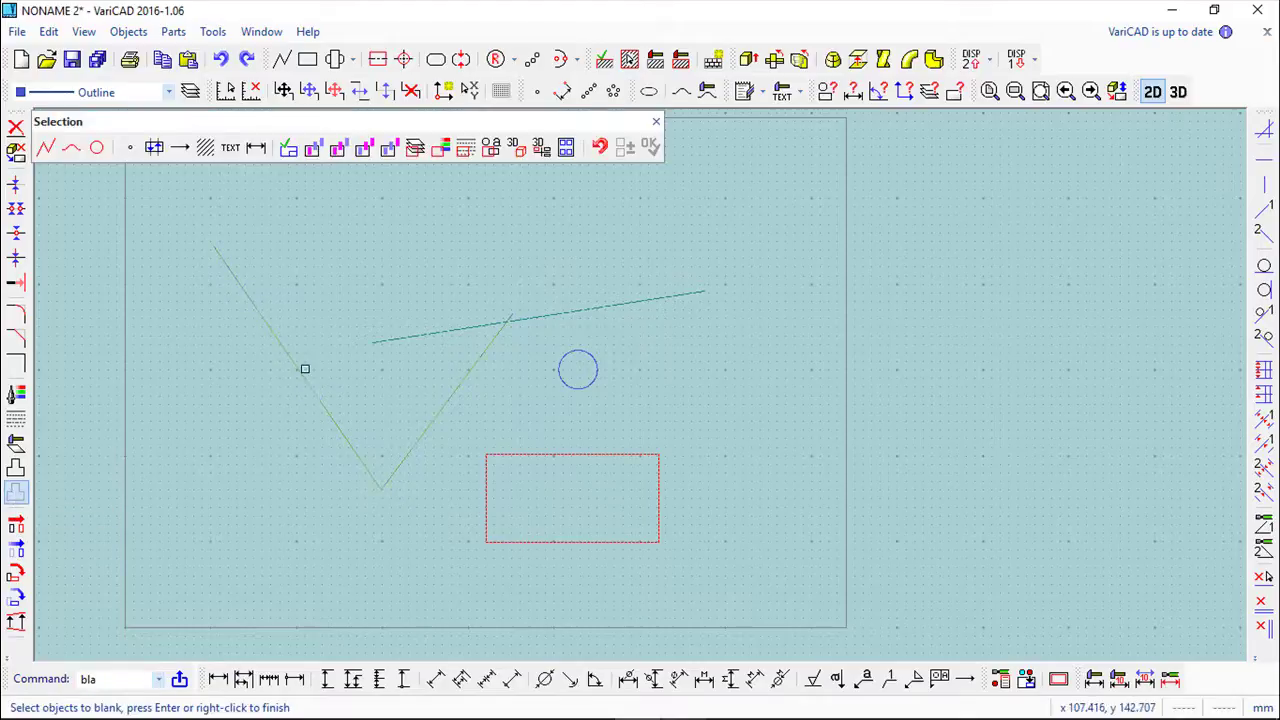
left_click(531, 317)
left_click(580, 362)
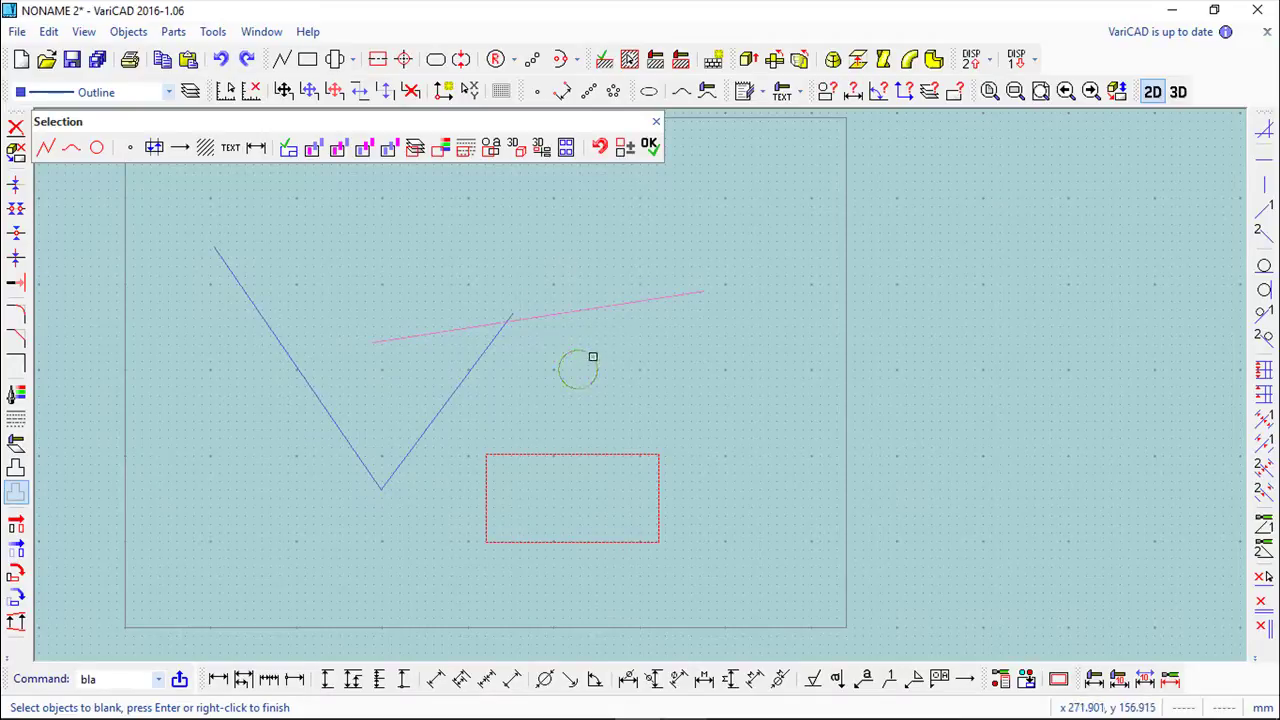
left_click(649, 146)
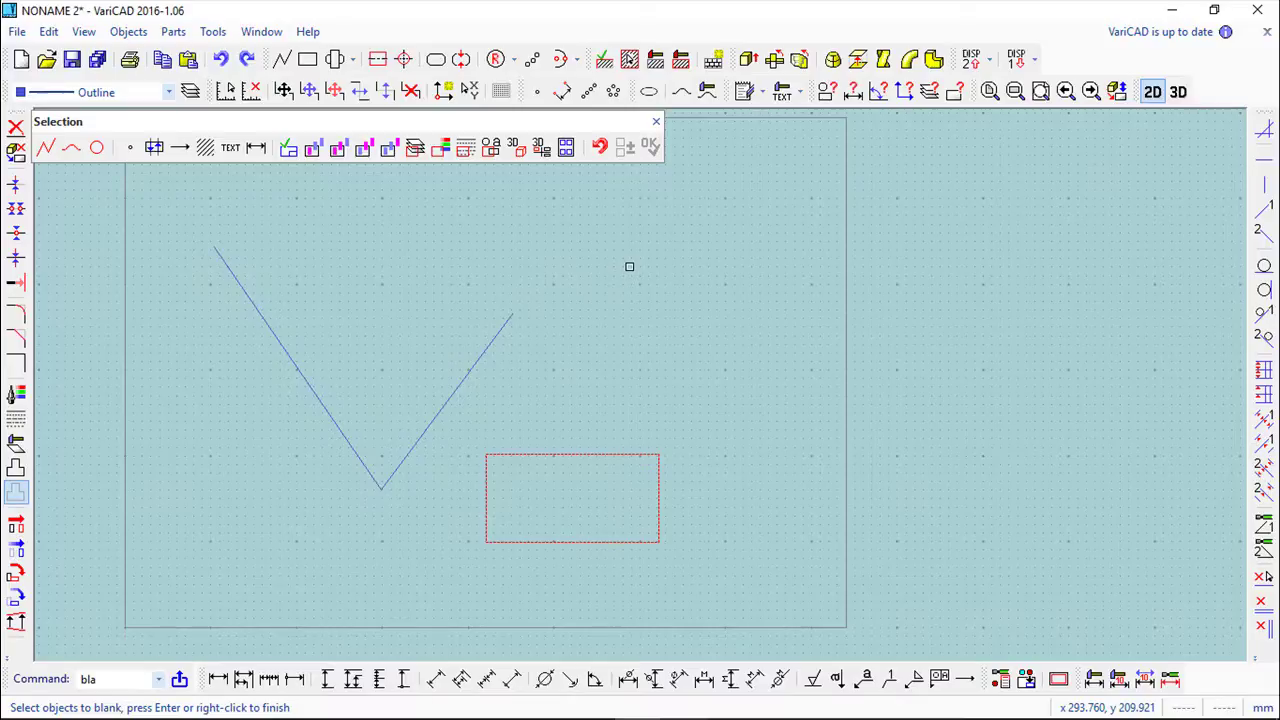
left_click(656, 121)
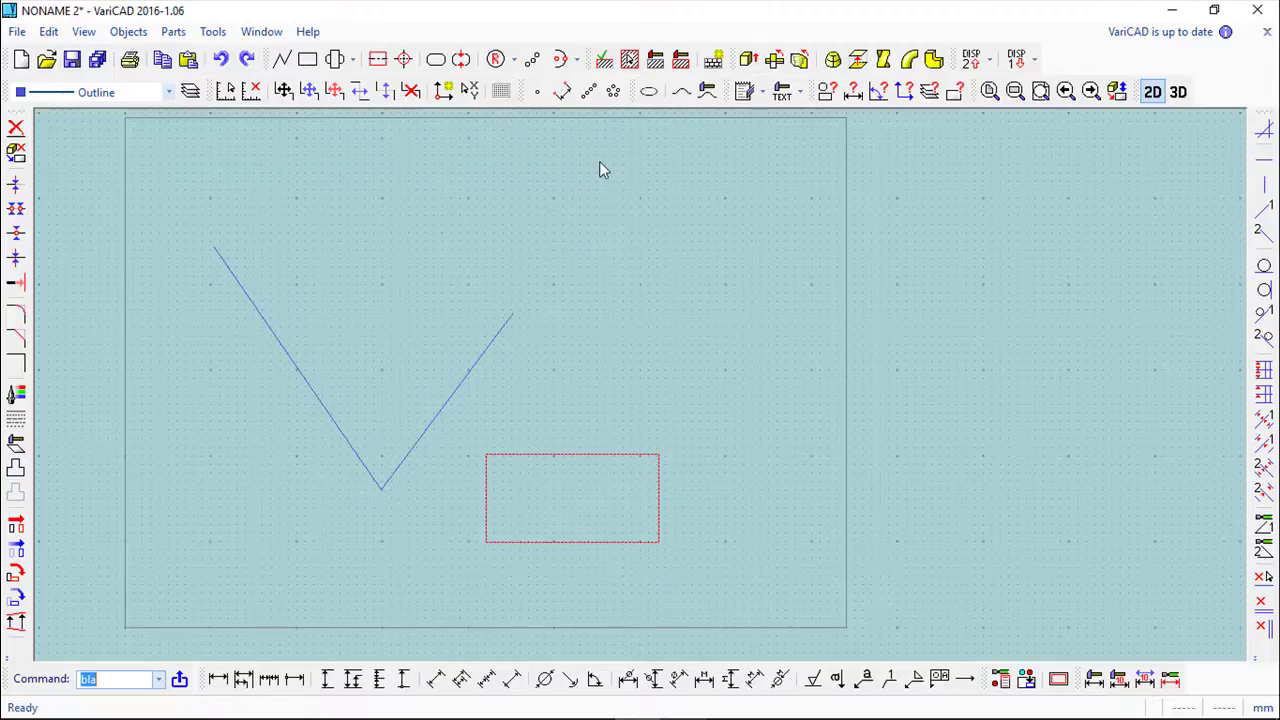
Unblank the hidden objects in the entire drawing, using the option for selected objects.
left_click(16, 472)
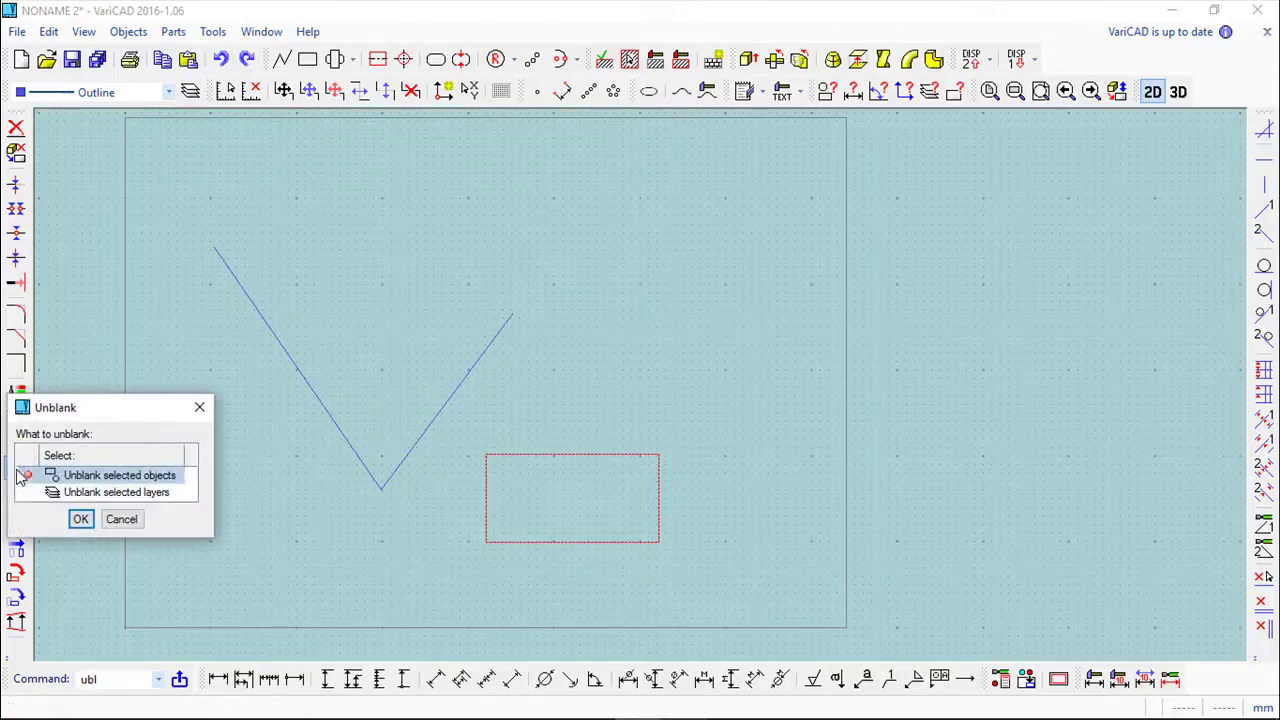
left_click(75, 492)
left_click_drag(95, 410, 172, 179)
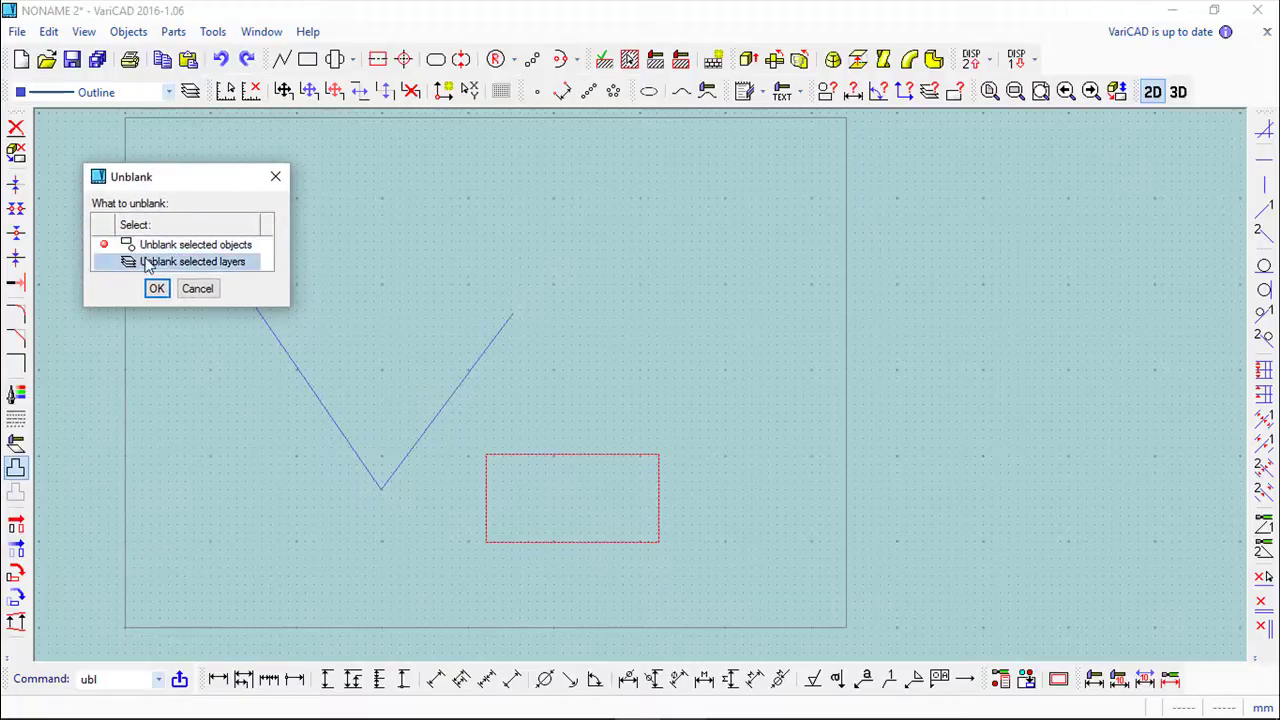
left_click(156, 288)
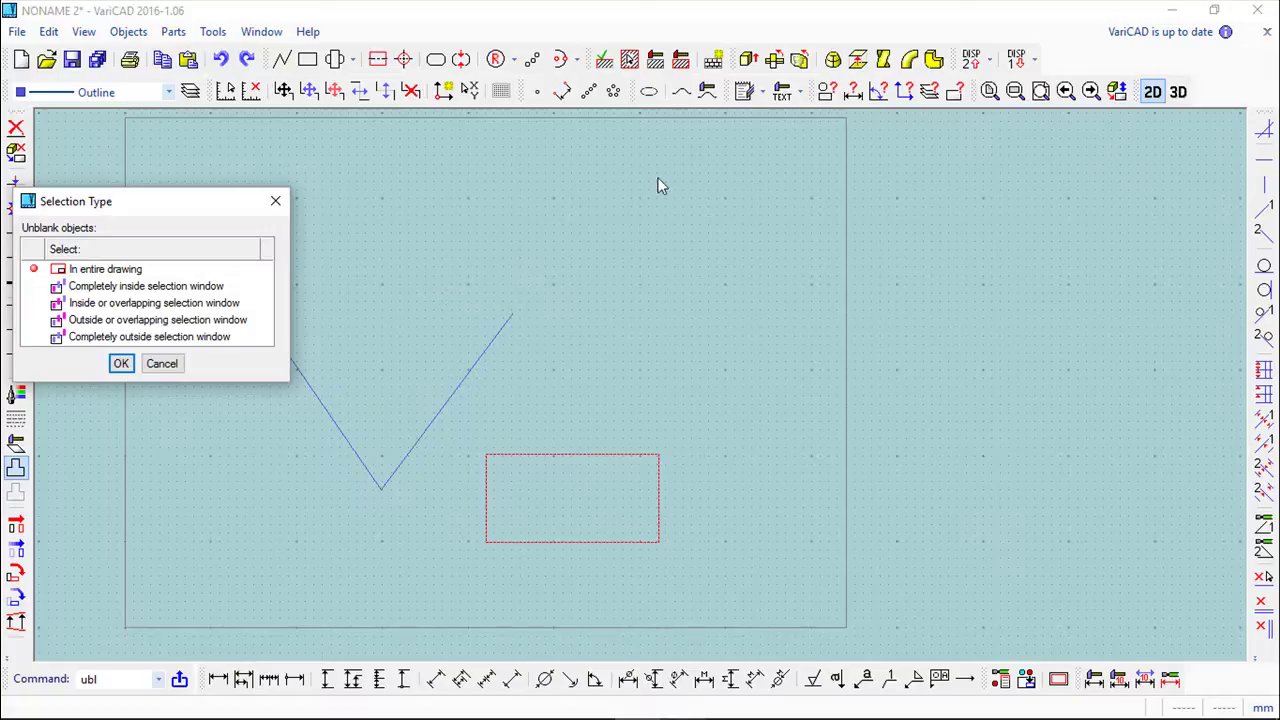
left_click(121, 363)
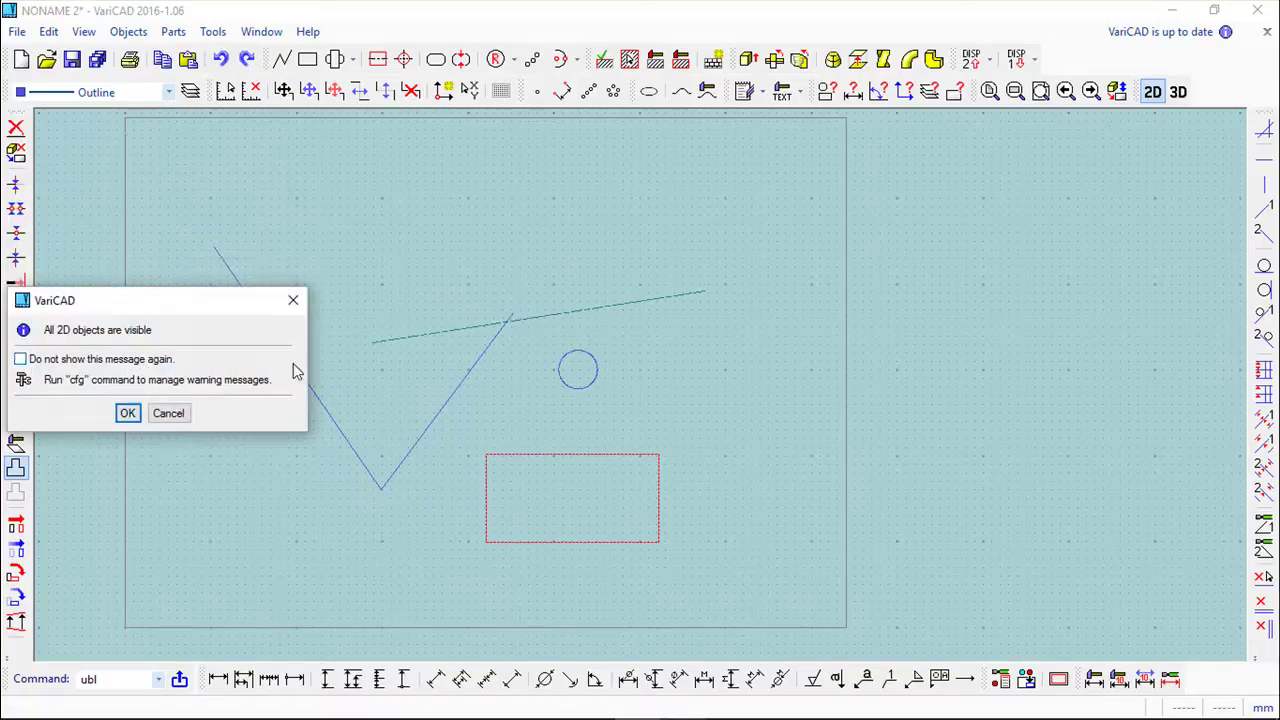
left_click(177, 416)
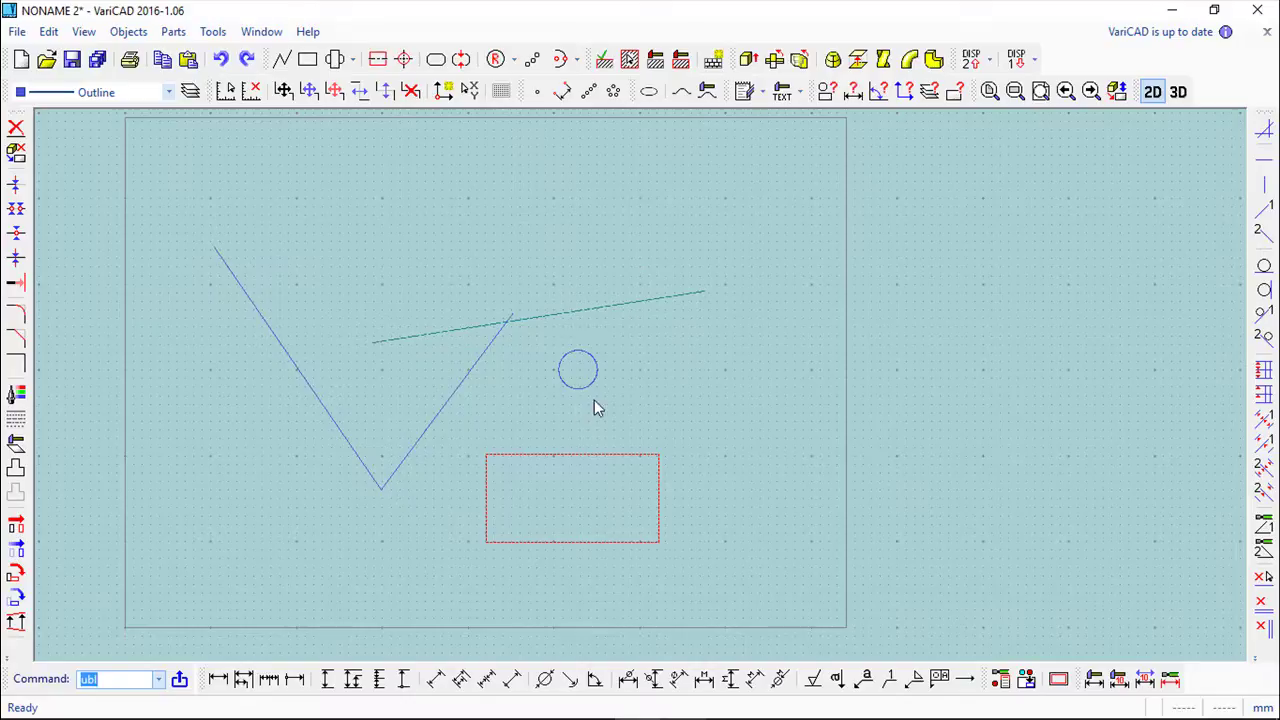